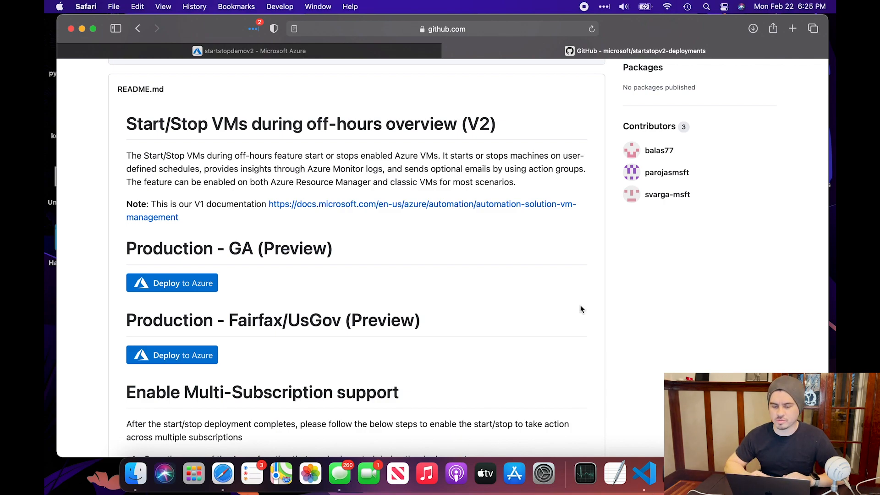
# Scroll the README to Production - GA (Preview) and launch its Deploy to Azure template
pyautogui.scroll(2, 592, 343)
pyautogui.scroll(2, 592, 347)
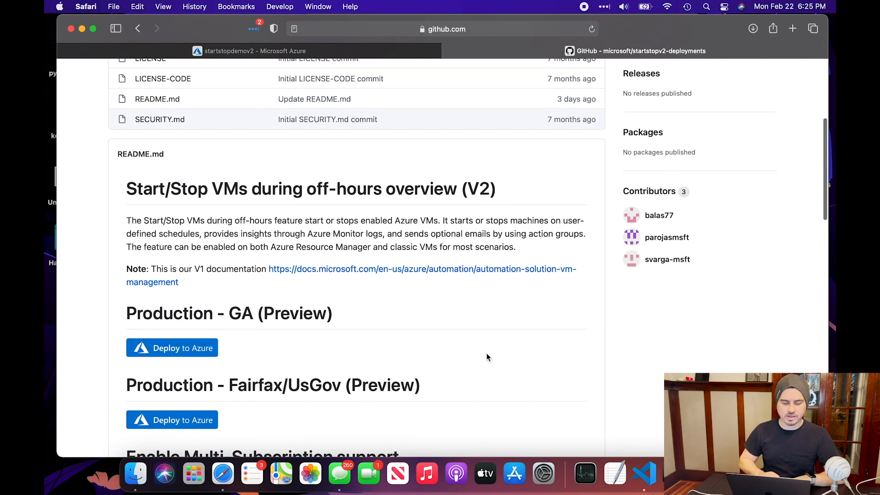
pyautogui.scroll(10, 487, 358)
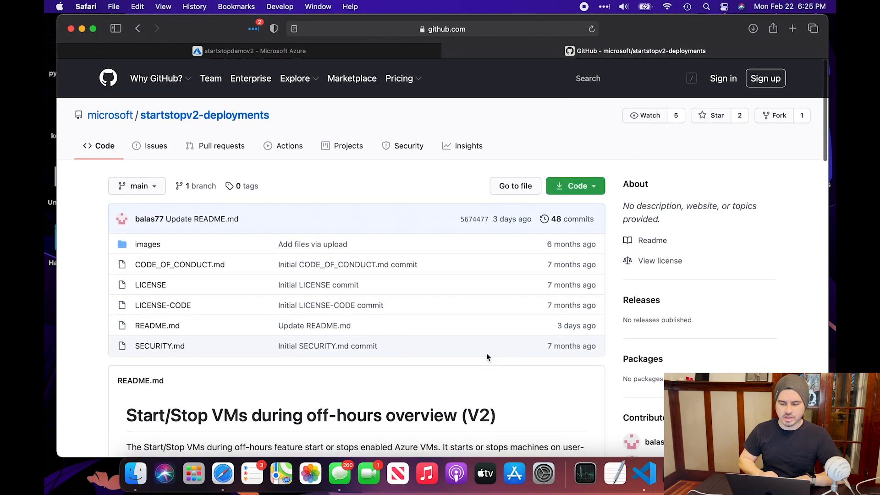
pyautogui.scroll(-12, 485, 359)
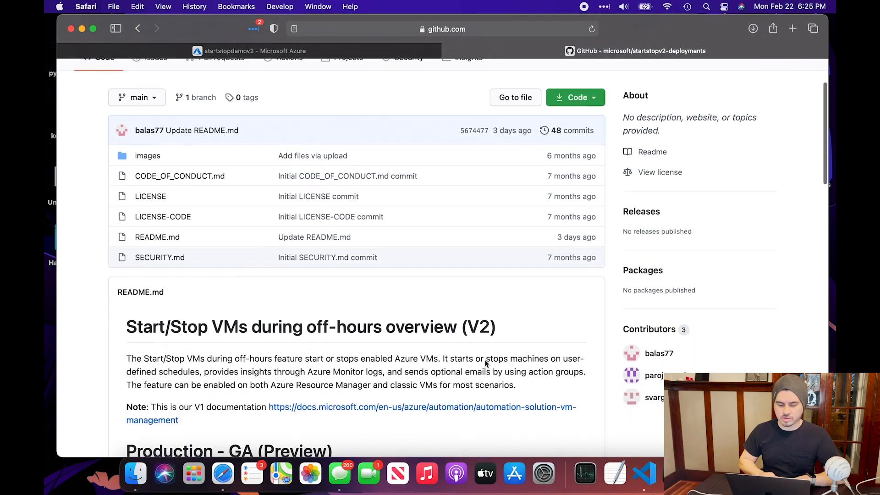
pyautogui.scroll(-3, 614, 283)
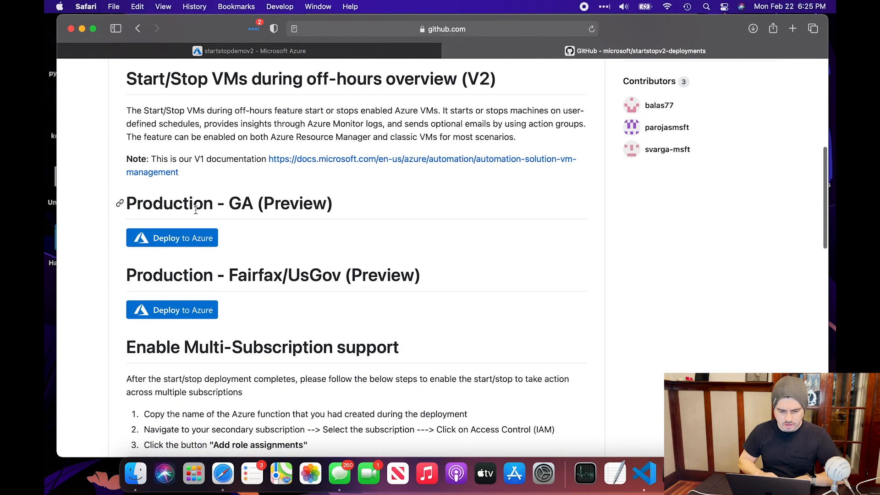
pyautogui.click(175, 244)
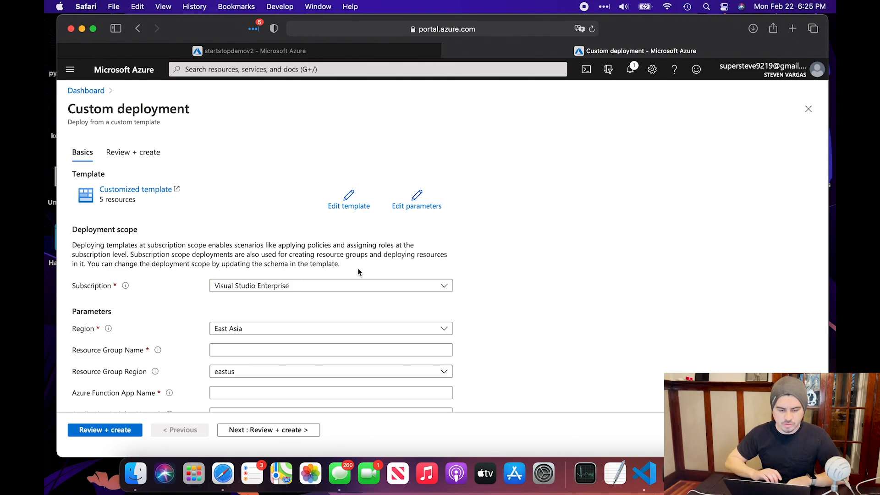
pyautogui.scroll(-2, 357, 273)
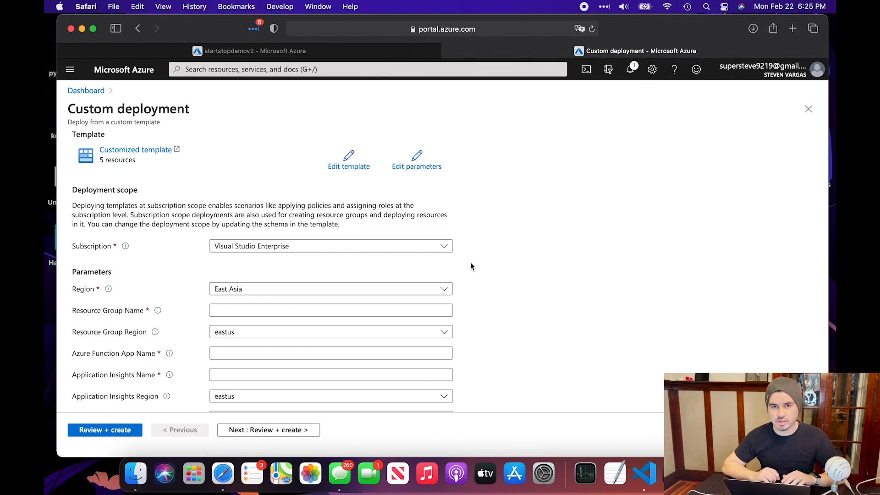
pyautogui.click(133, 30)
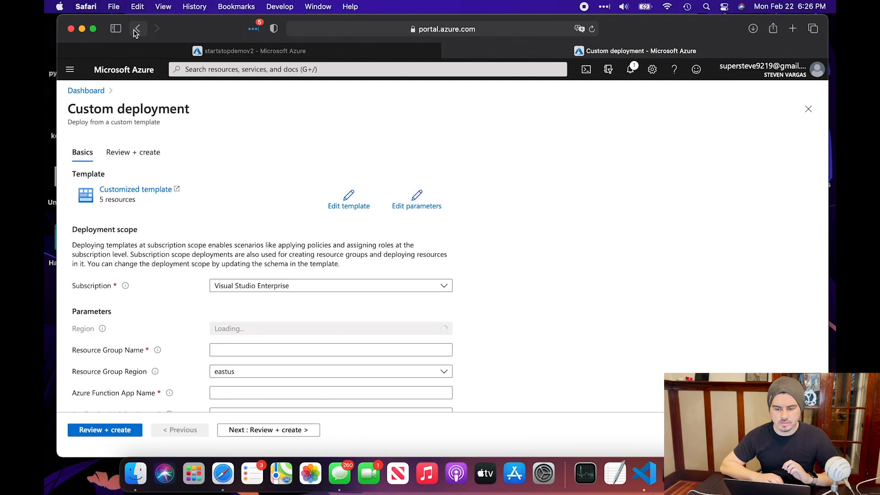
pyautogui.click(134, 29)
# Scroll back down to Production - GA (Preview) and launch Deploy to Azure a second time
pyautogui.scroll(-5, 299, 370)
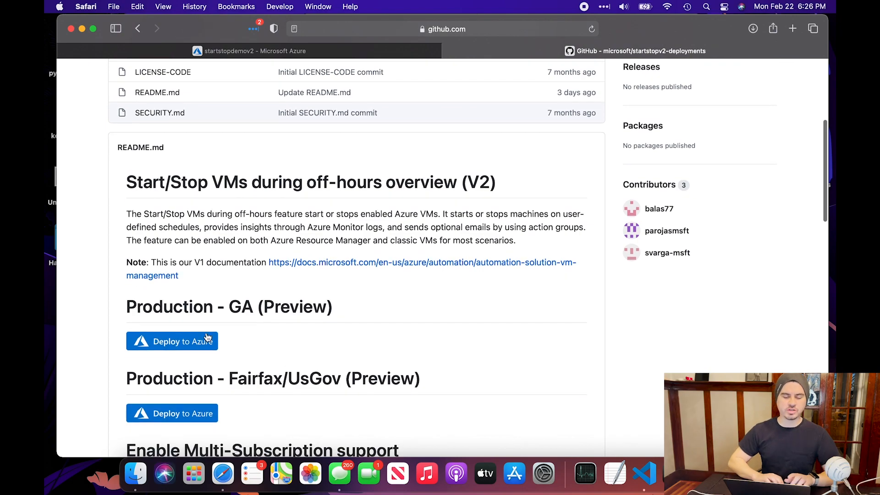
pyautogui.scroll(-2, 201, 325)
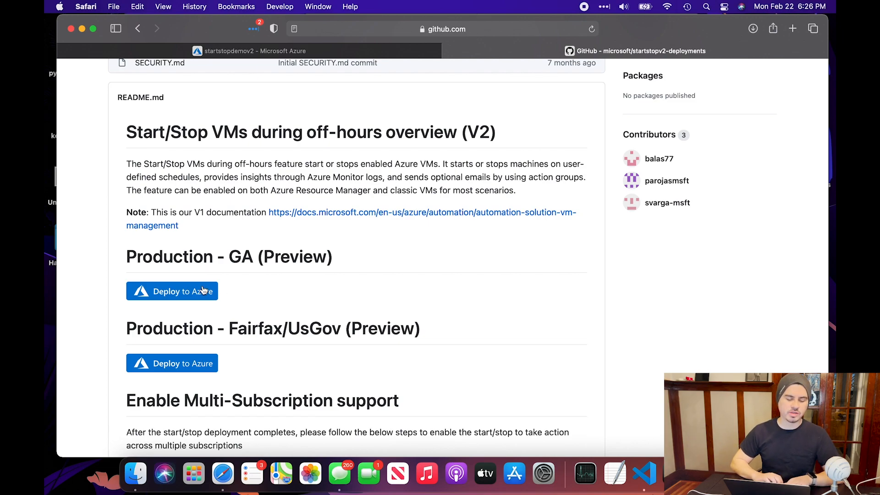
pyautogui.click(188, 292)
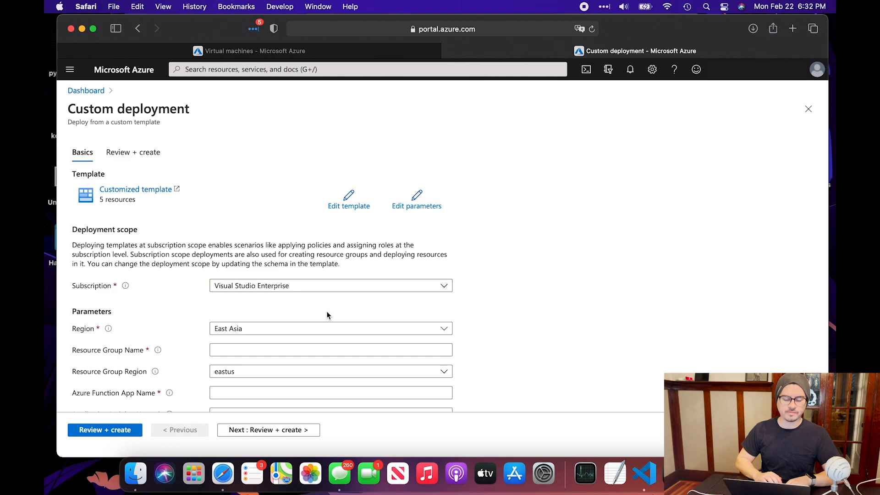
# Dismiss the remaining-credit notification on the Custom deployment form
pyautogui.scroll(-2, 495, 328)
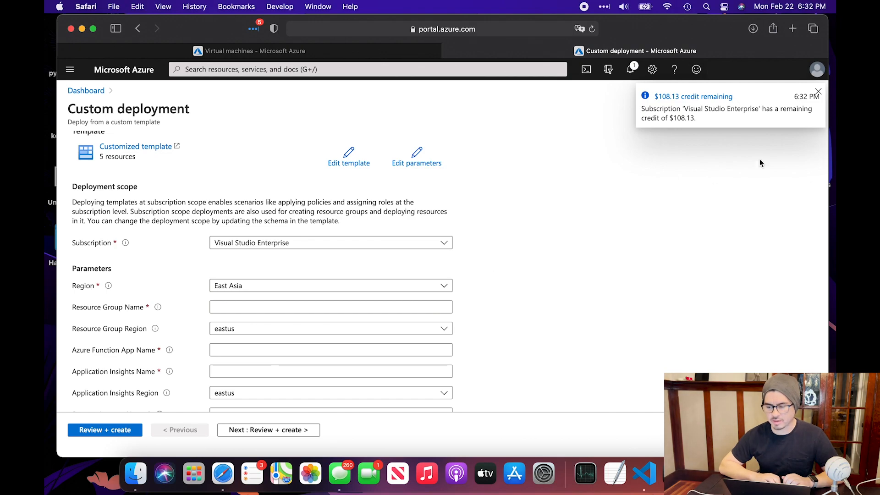
pyautogui.click(818, 94)
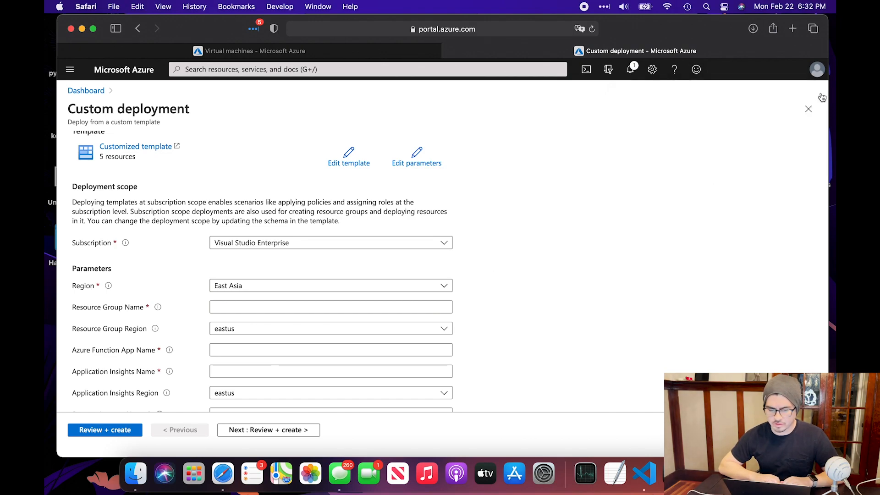
pyautogui.scroll(-1, 521, 335)
pyautogui.scroll(-2, 514, 330)
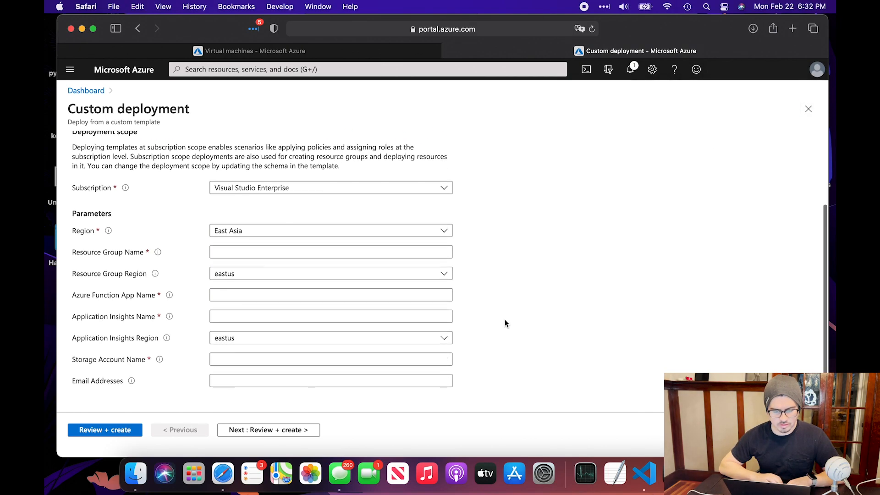
# Search the Region list for 'west us' and choose West US
pyautogui.click(431, 234)
pyautogui.scroll(1, 430, 235)
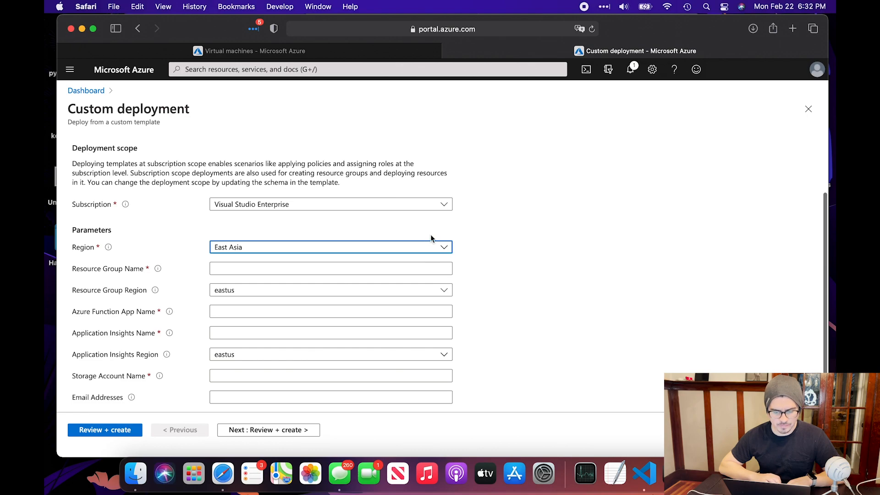
pyautogui.click(403, 248)
pyautogui.scroll(-5, 293, 367)
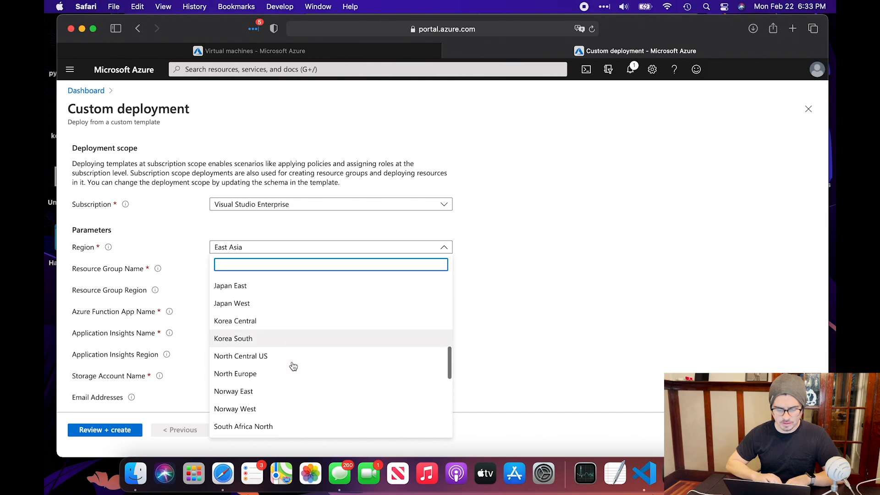
pyautogui.scroll(10, 293, 367)
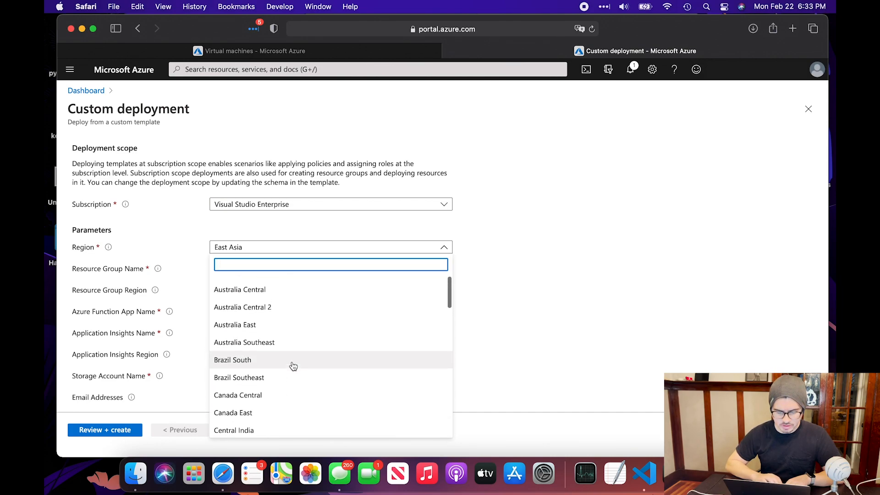
pyautogui.scroll(-5, 293, 366)
pyautogui.scroll(-3, 293, 366)
pyautogui.write('west us')
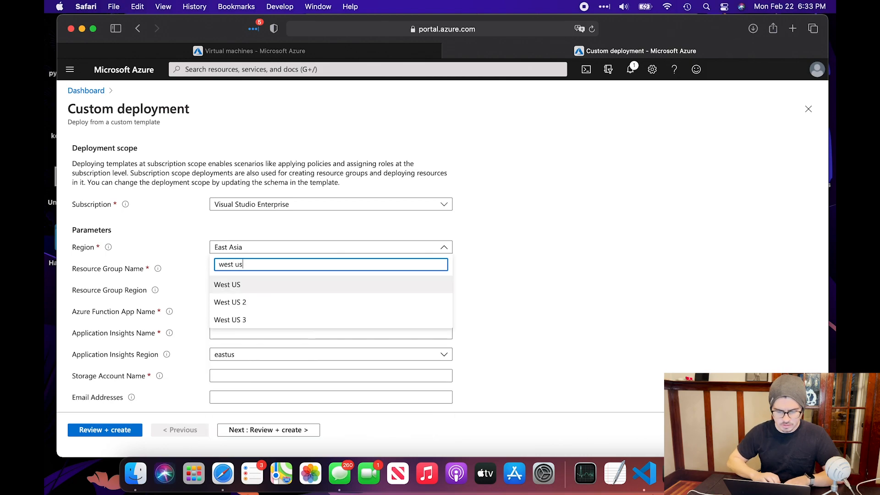
pyautogui.click(230, 285)
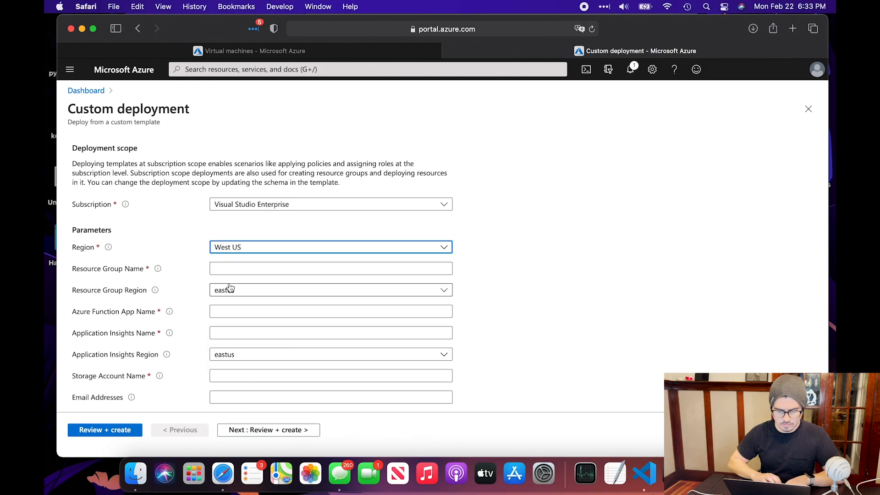
# Name the resource group StartStopFebDemo and set its region to westus
pyautogui.click(257, 268)
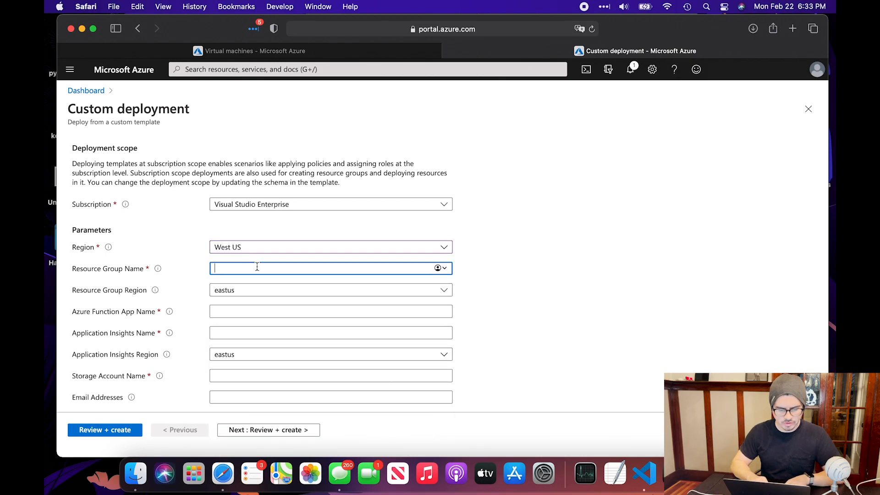
pyautogui.write('Start')
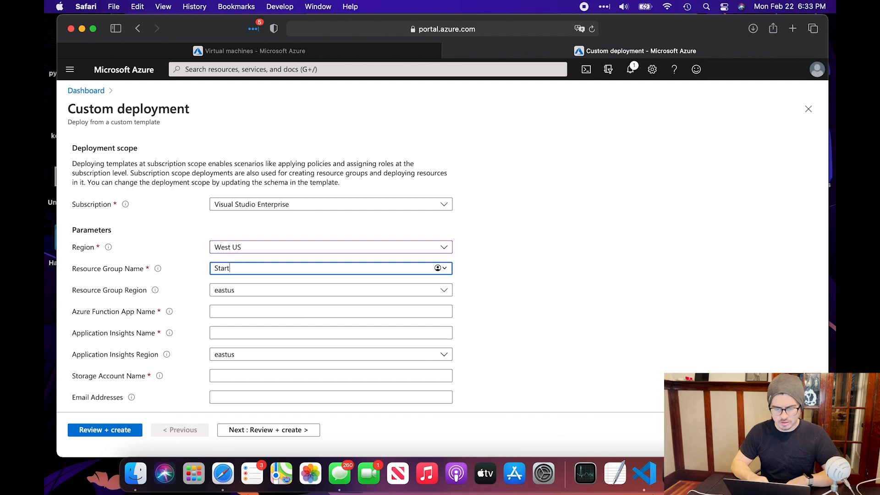
pyautogui.write('StopFed')
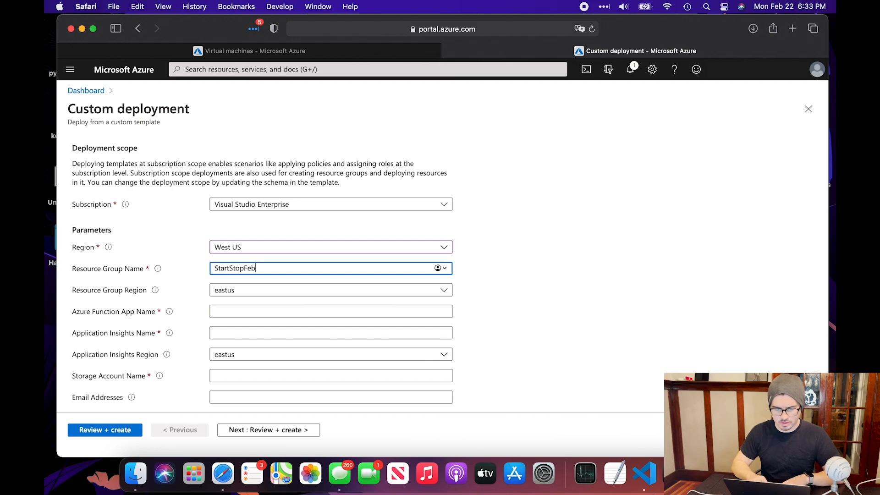
pyautogui.write('Demo')
pyautogui.click(246, 293)
pyautogui.click(247, 160)
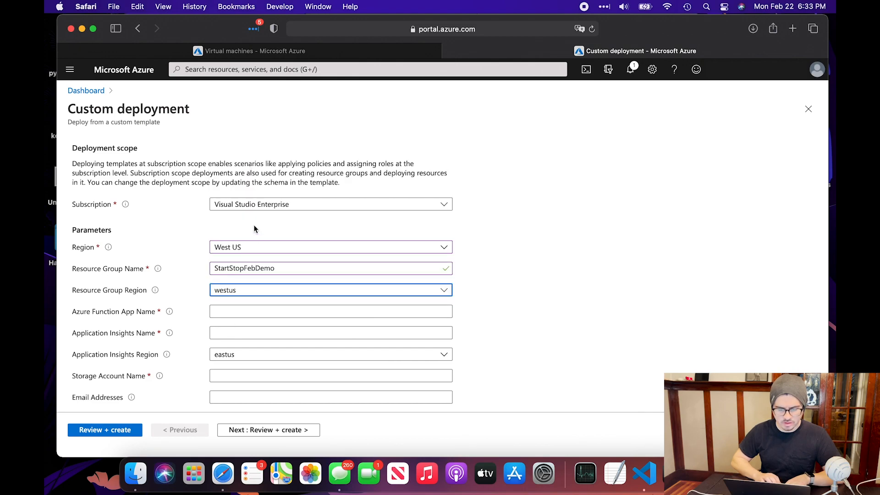
pyautogui.click(275, 269)
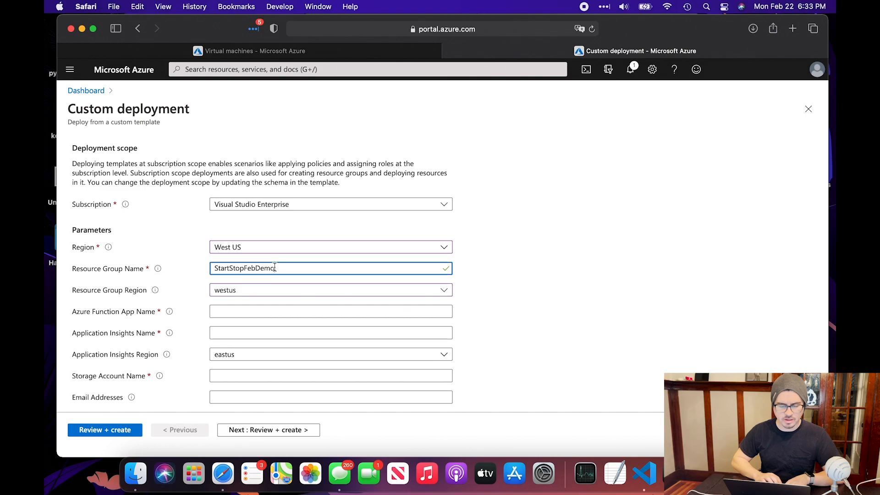
pyautogui.doubleClick(275, 268)
# Set Application Insights name StartStopFebDemoAI and Function App name StartStopFebDemoFA
pyautogui.click(258, 311)
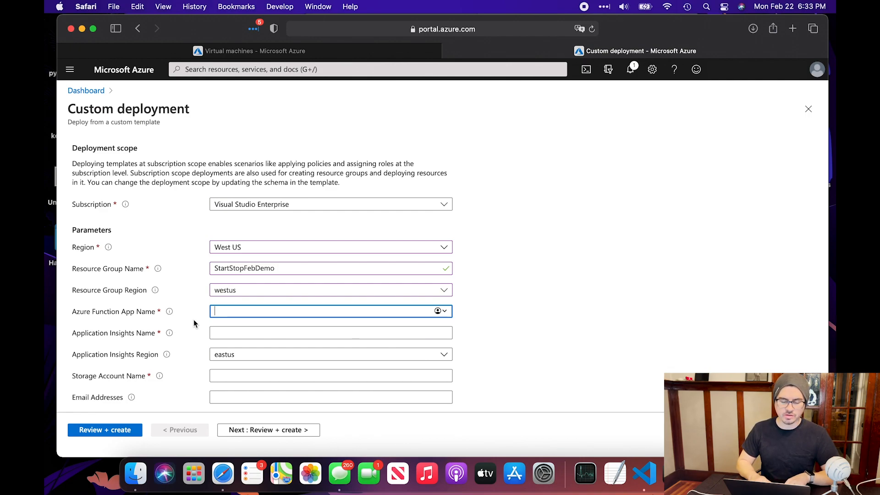
pyautogui.write('StartStopFebDemoAI')
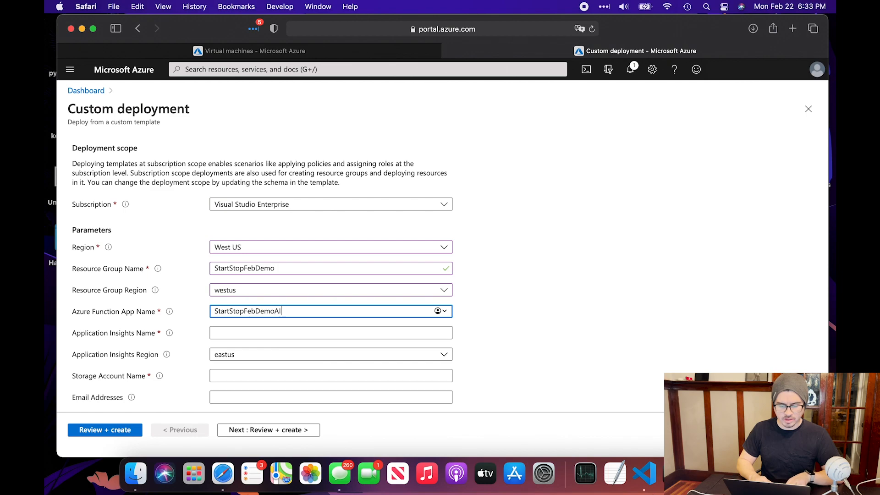
pyautogui.doubleClick(255, 307)
pyautogui.press('super+c')
pyautogui.click(241, 333)
pyautogui.press('super+v')
pyautogui.doubleClick(285, 311)
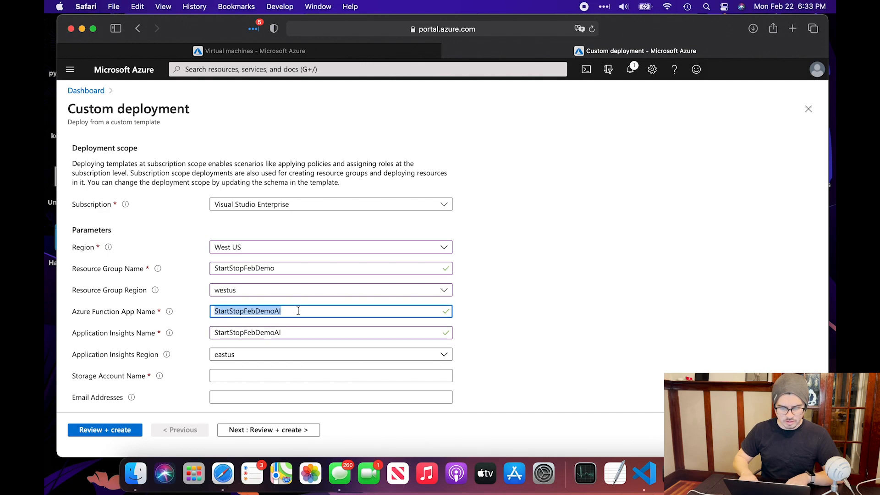
pyautogui.press('Right')
pyautogui.press('BackSpace')
pyautogui.press('BackSpace')
pyautogui.write('FA')
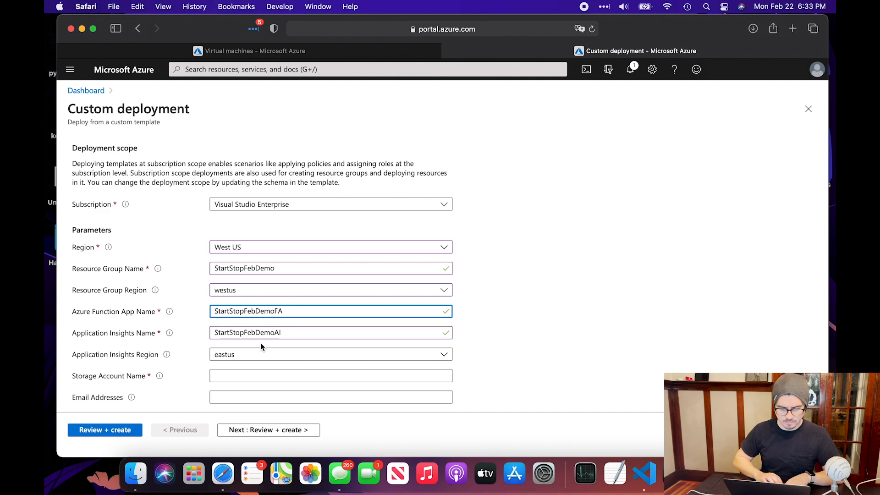
# Name the storage account StartStopFebDemoSA
pyautogui.click(275, 375)
pyautogui.press('super+v')
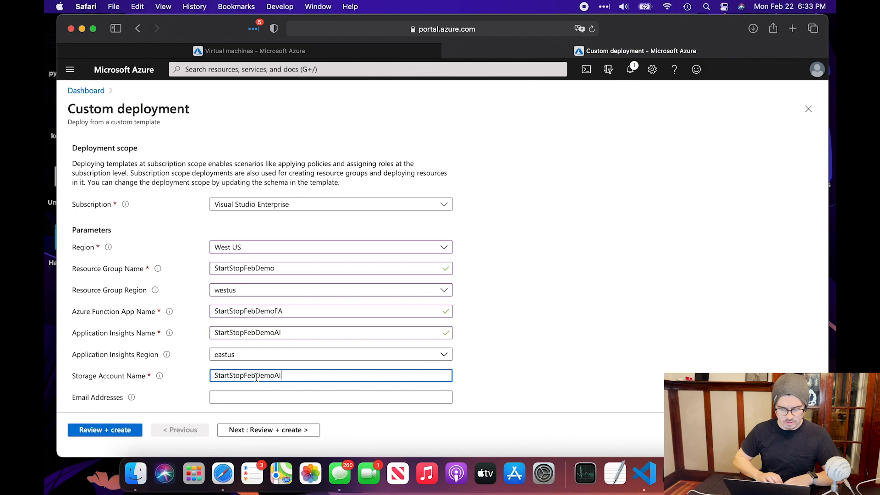
pyautogui.press('BackSpace')
pyautogui.press('BackSpace')
pyautogui.write('SA')
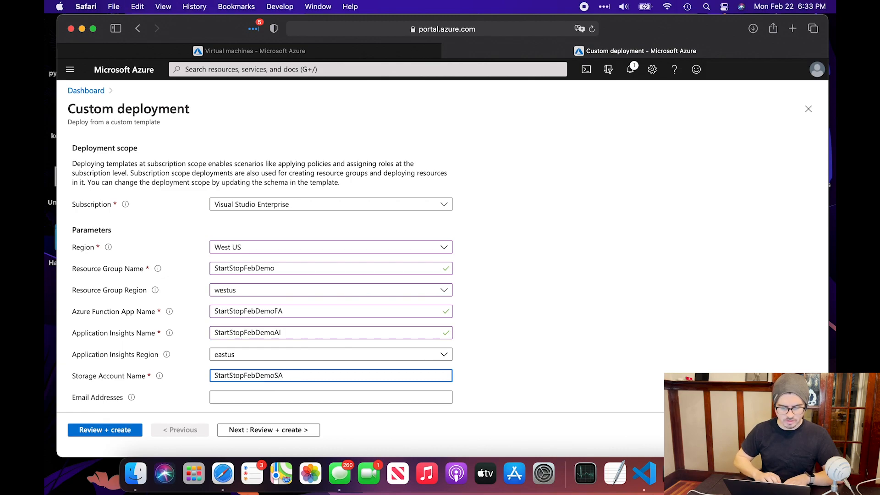
# Set the Application Insights region to westus and leave Email Addresses blank
pyautogui.click(294, 360)
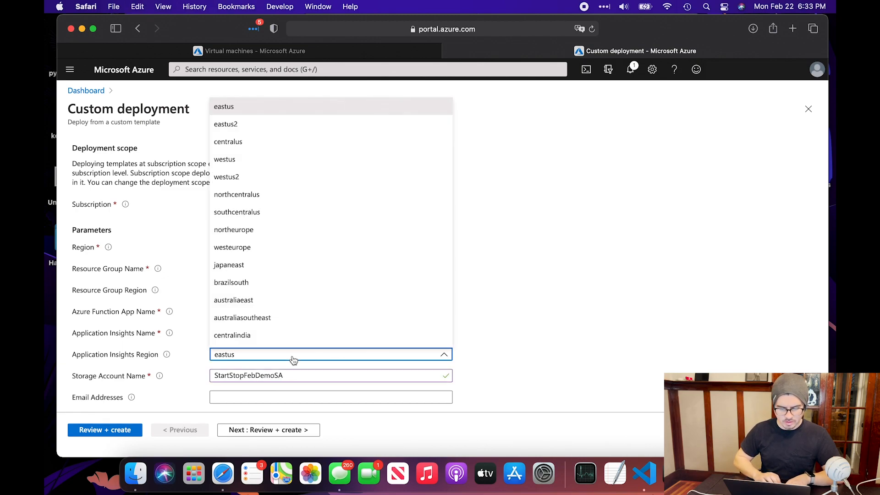
pyautogui.click(264, 159)
pyautogui.click(494, 351)
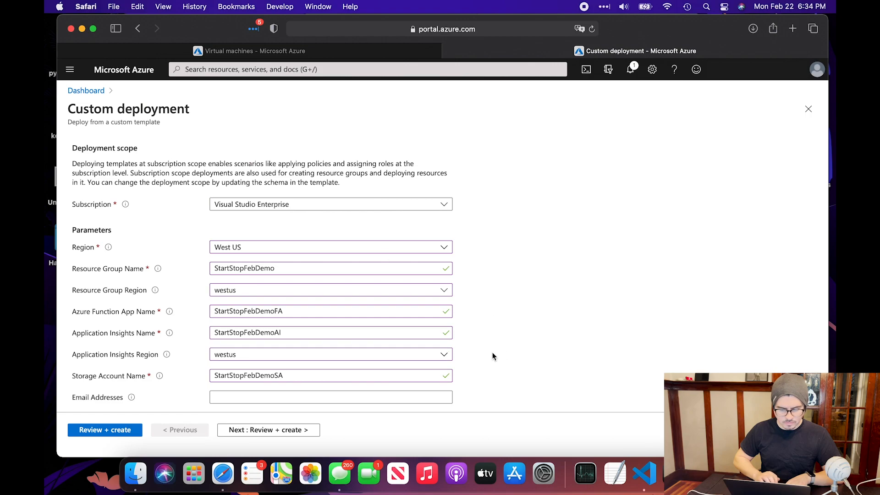
pyautogui.scroll(-1, 491, 362)
pyautogui.click(265, 380)
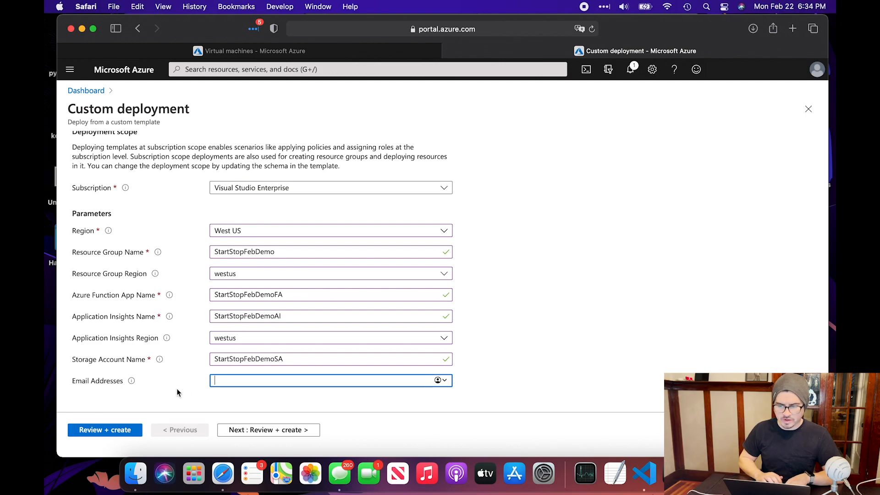
pyautogui.click(186, 400)
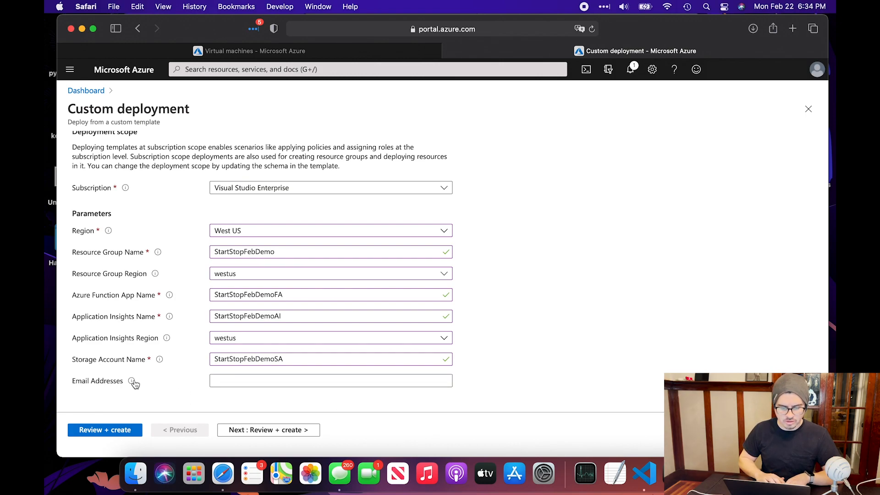
pyautogui.moveTo(133, 384)
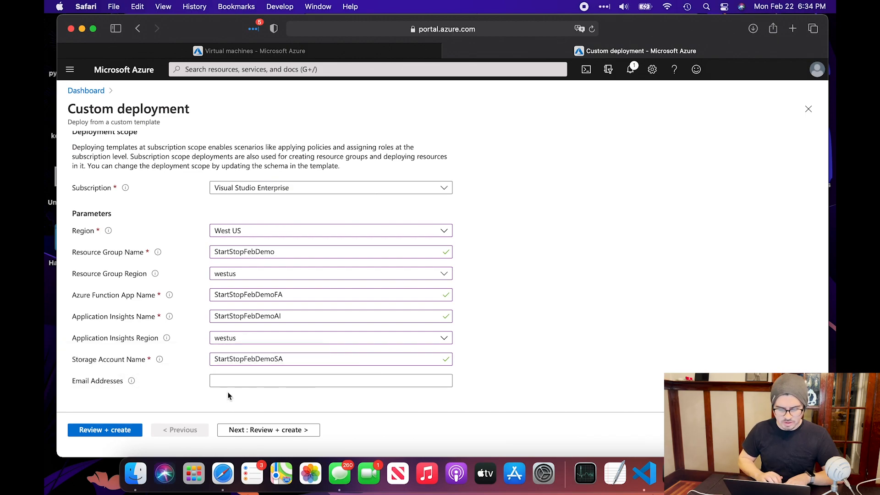
# Run Review + create, check the passed validation summary, and start the deployment with Create
pyautogui.click(96, 431)
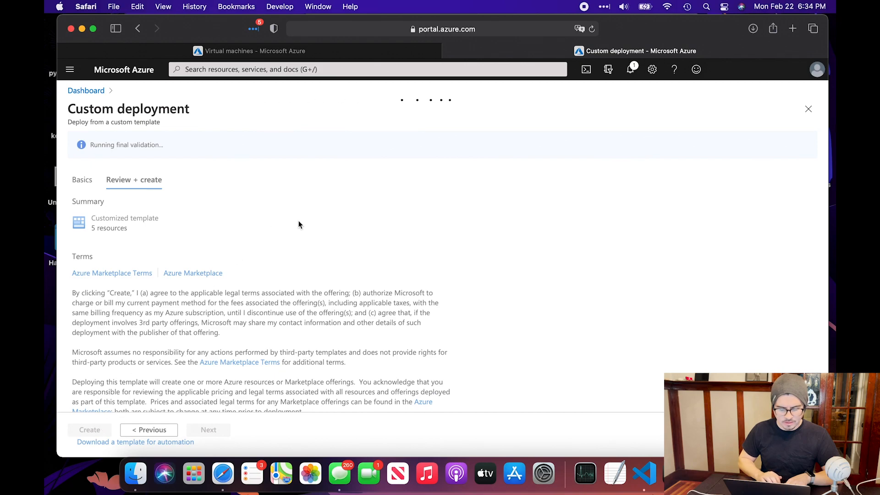
pyautogui.scroll(-2, 312, 332)
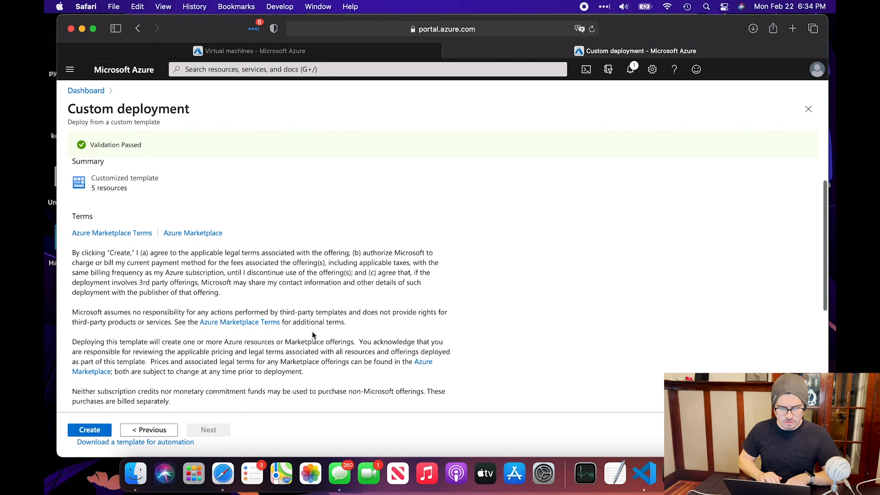
pyautogui.scroll(-10, 313, 333)
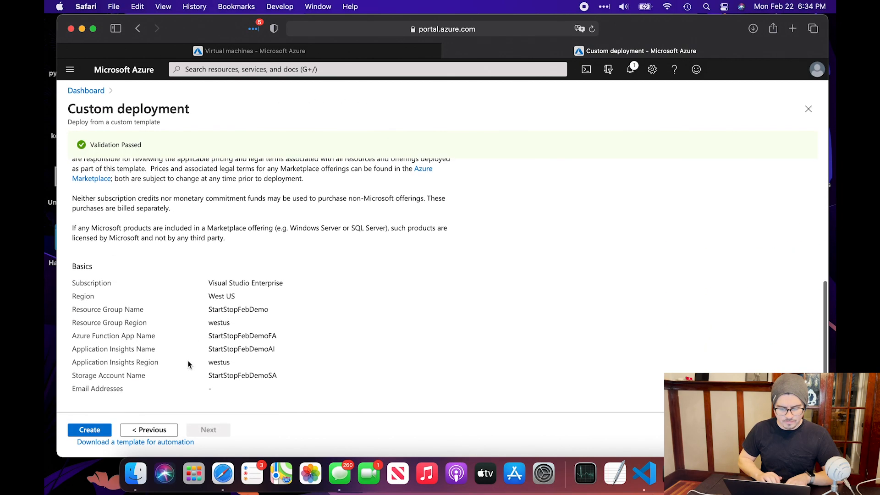
pyautogui.click(91, 430)
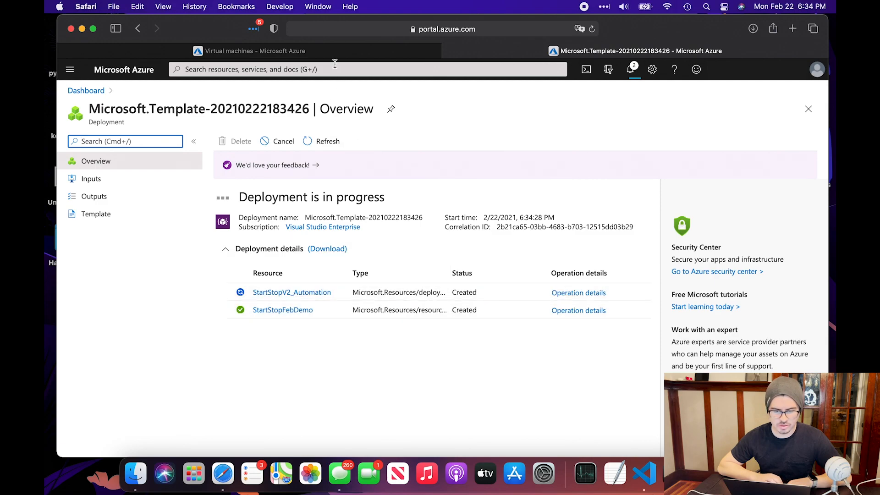
# Refresh the Virtual machines list to confirm the three demo VMs, then return to the completed deployment
pyautogui.click(301, 55)
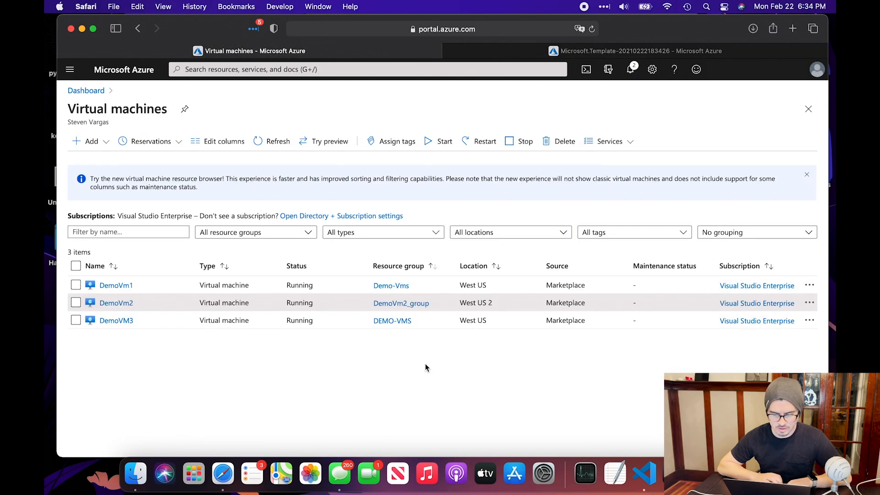
pyautogui.click(267, 145)
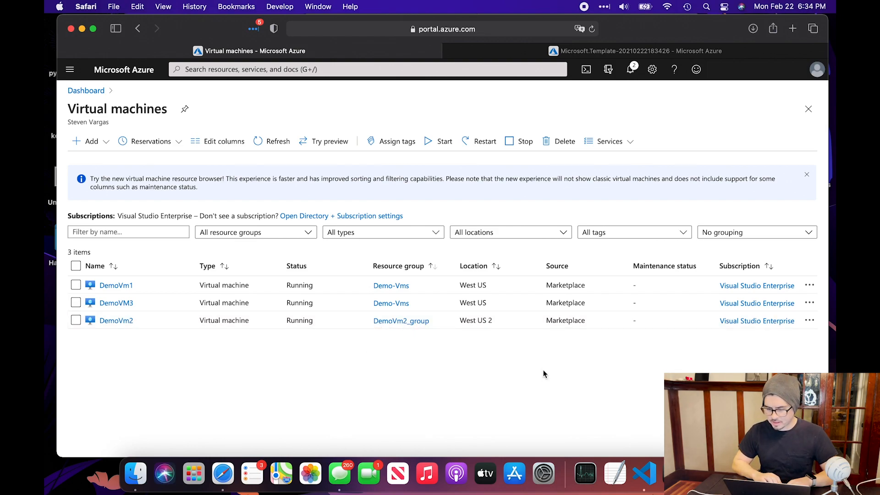
pyautogui.click(593, 52)
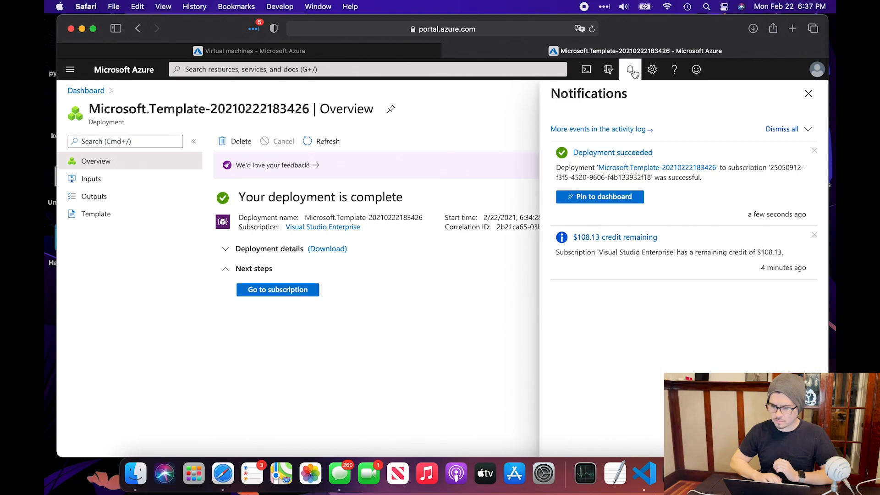
pyautogui.click(632, 71)
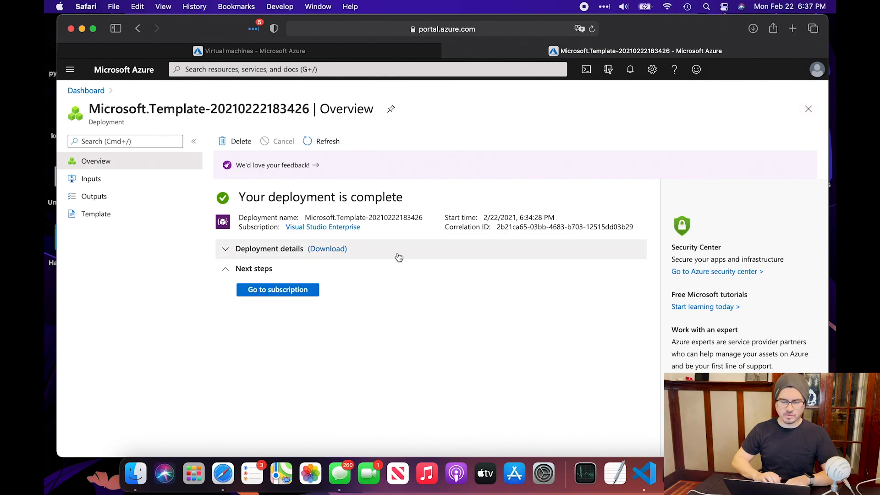
# Review the deployment details, then go to the Visual Studio Enterprise subscription from Next steps
pyautogui.click(227, 251)
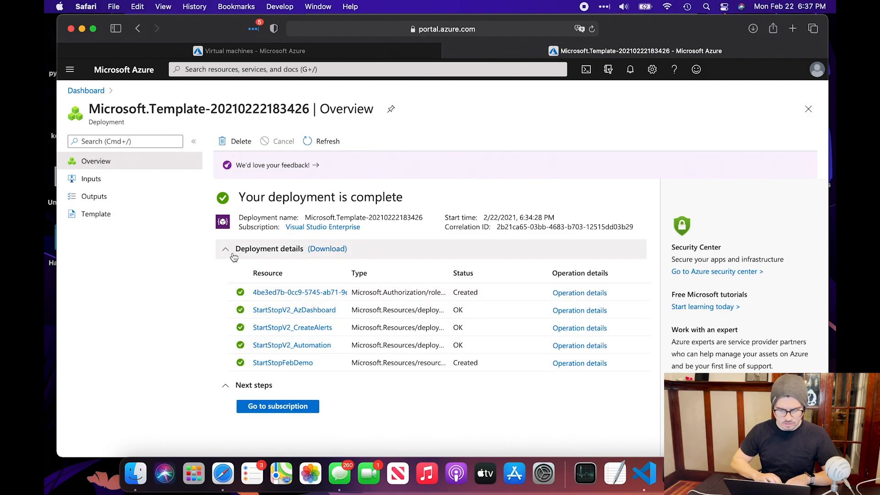
pyautogui.click(231, 251)
pyautogui.click(231, 275)
pyautogui.click(232, 276)
pyautogui.click(265, 291)
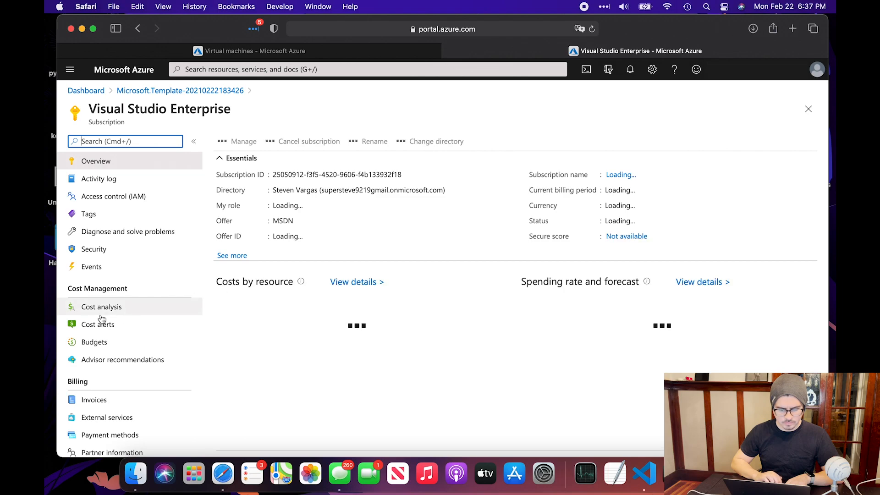
# Open StartStopFebDemo from Resource groups, scroll its resources, and open ststv2_vms_Scheduled_stop
pyautogui.scroll(-5, 115, 339)
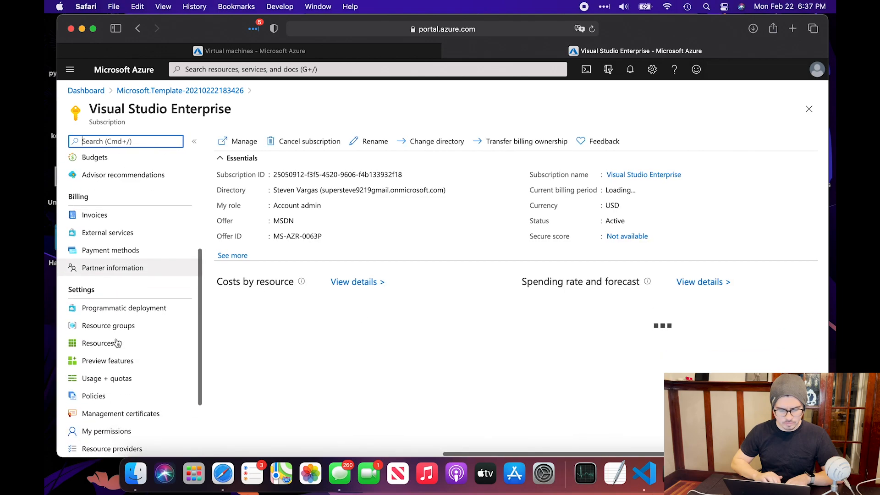
pyautogui.click(110, 326)
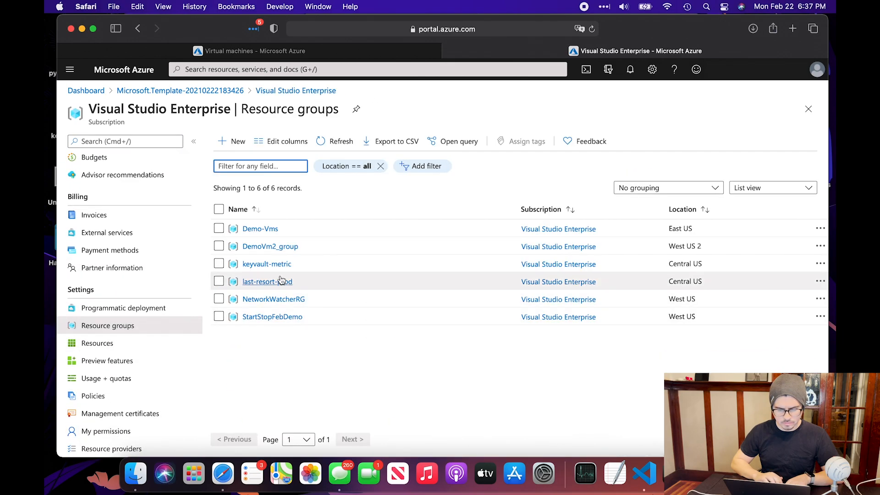
pyautogui.click(274, 317)
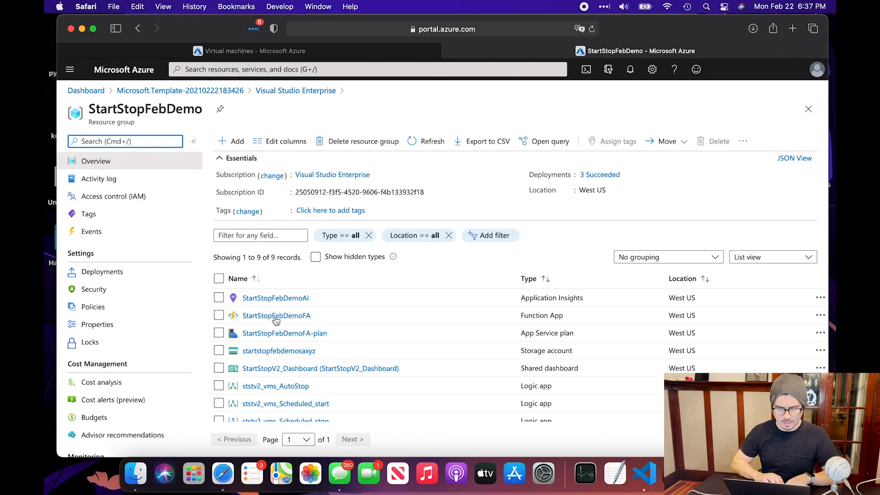
pyautogui.scroll(-2, 437, 328)
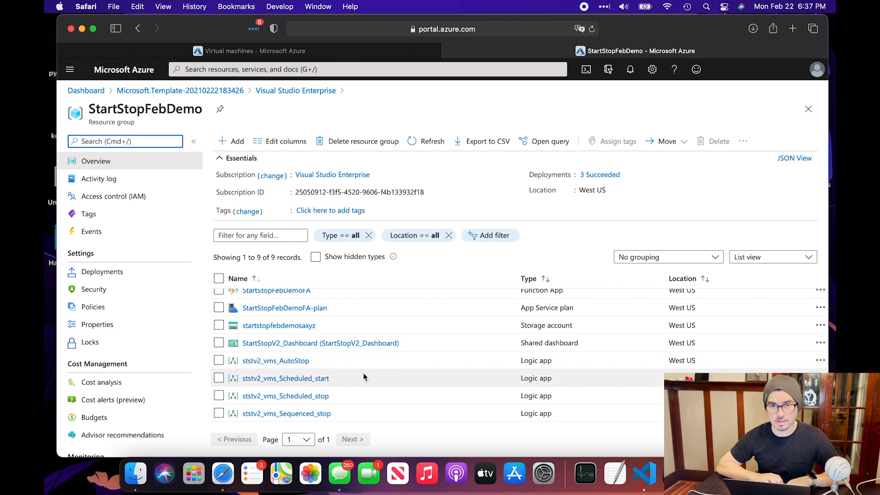
pyautogui.scroll(-2, 396, 393)
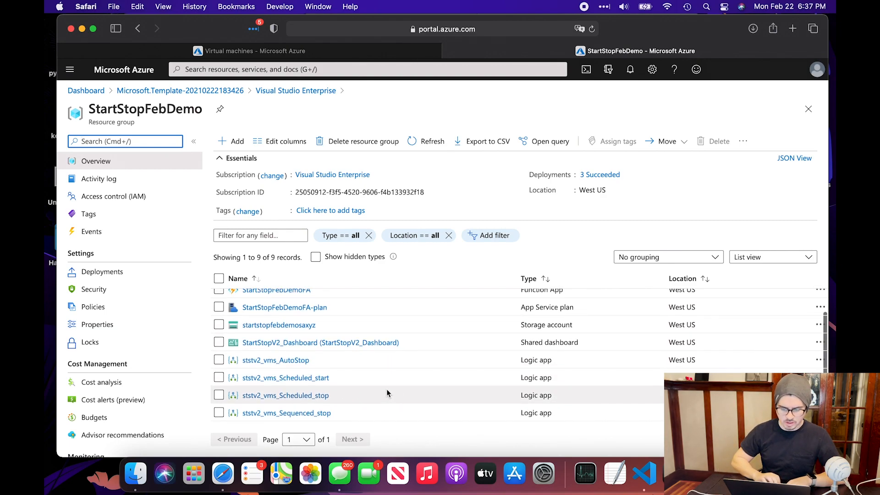
pyautogui.click(301, 398)
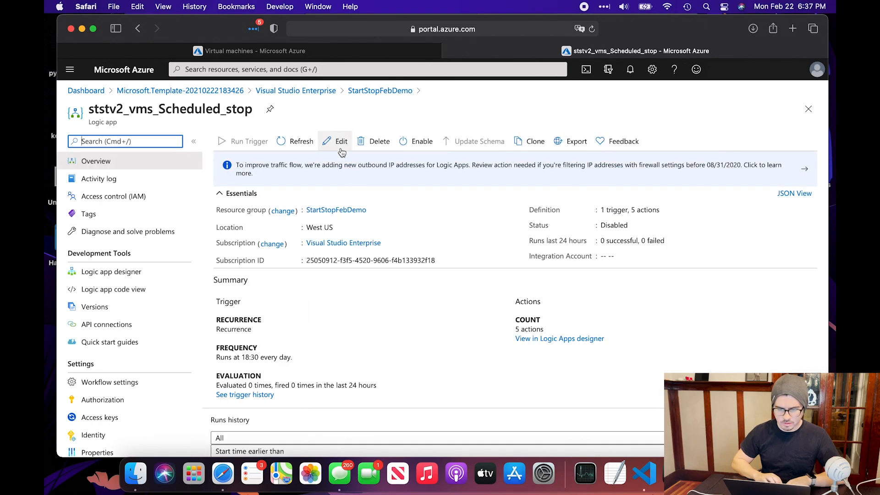
# Edit the logic app and expand Function-Try and its Scheduled action
pyautogui.click(338, 146)
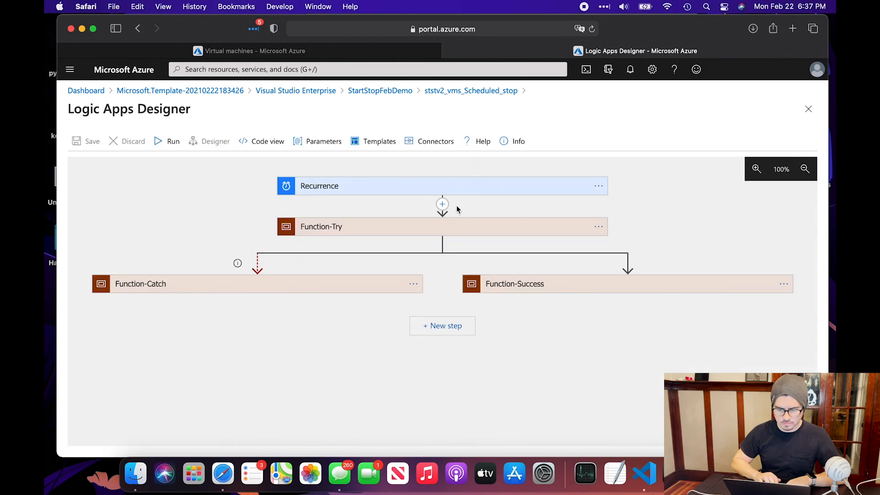
pyautogui.click(429, 230)
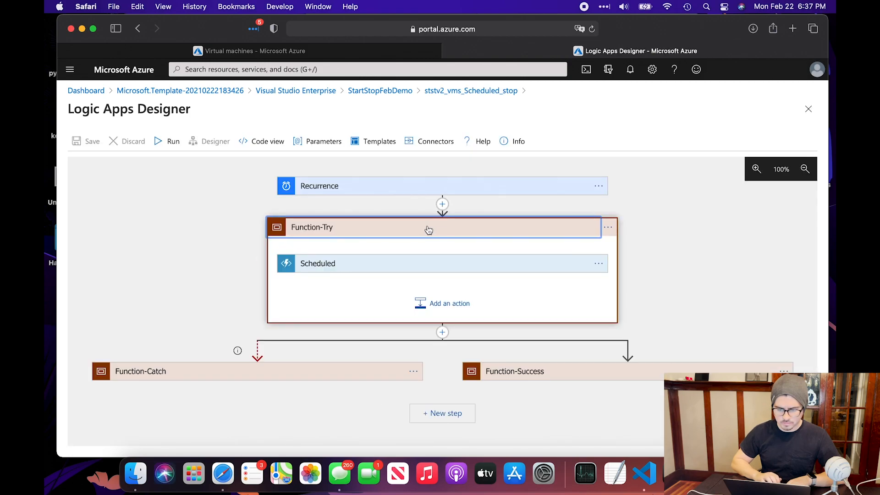
pyautogui.click(406, 268)
pyautogui.scroll(-3, 402, 334)
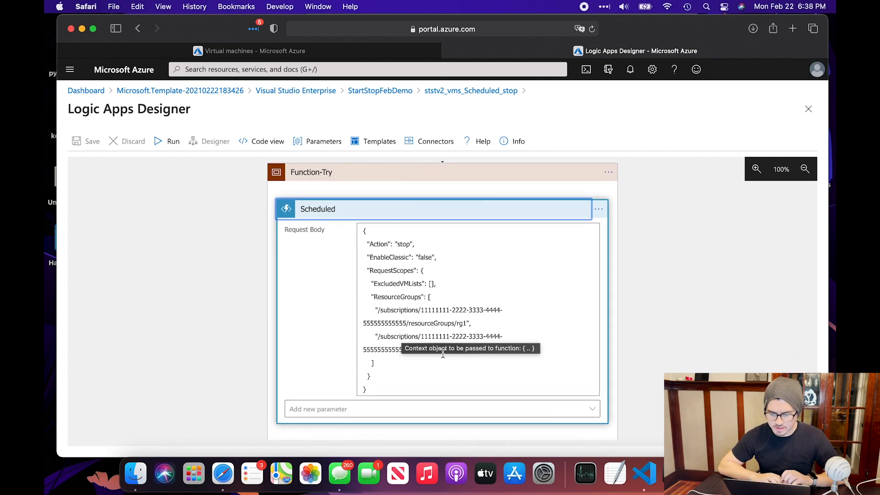
# Delete the rg2 resource group path line from the Scheduled Request Body
pyautogui.click(461, 364)
pyautogui.moveTo(479, 351); pyautogui.dragTo(348, 338)
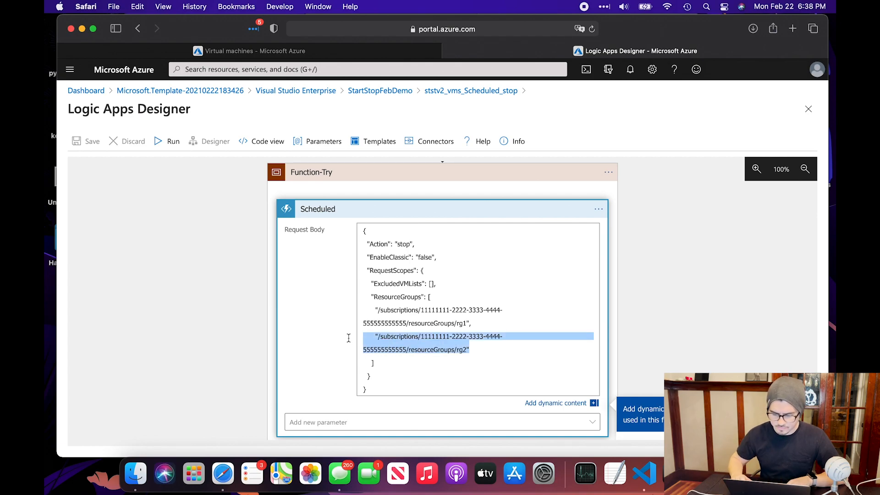
pyautogui.press('BackSpace')
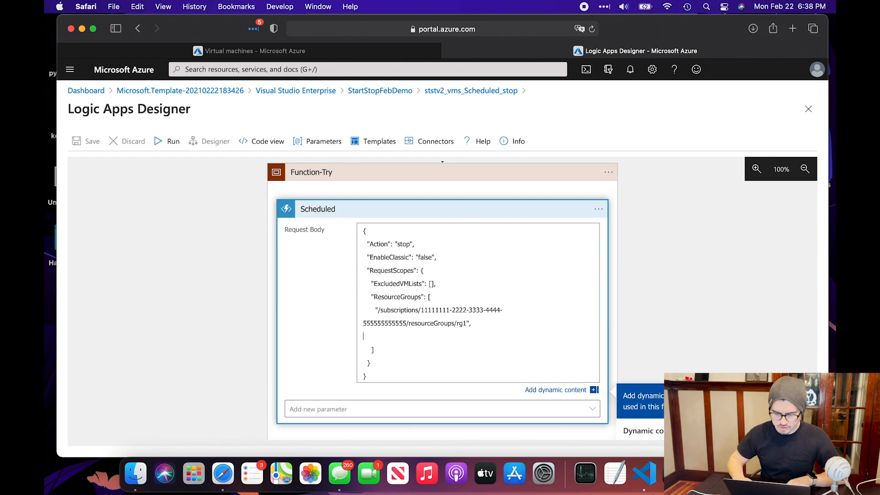
pyautogui.press('BackSpace')
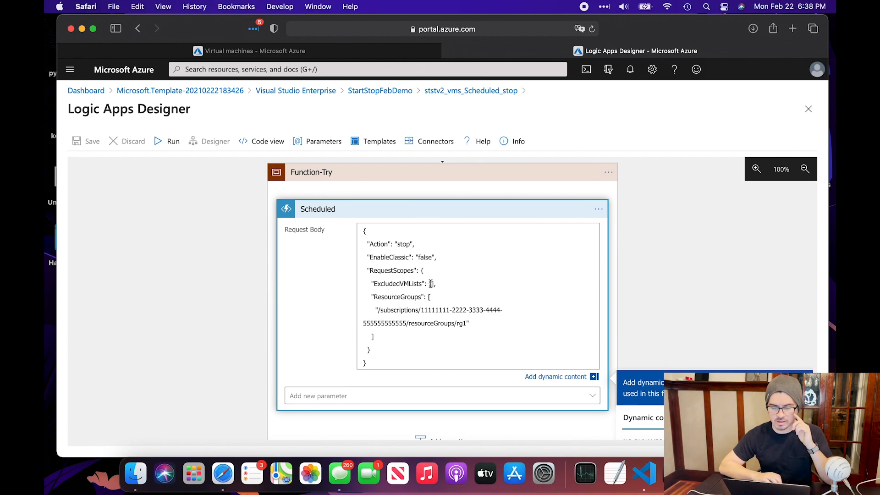
pyautogui.click(642, 472)
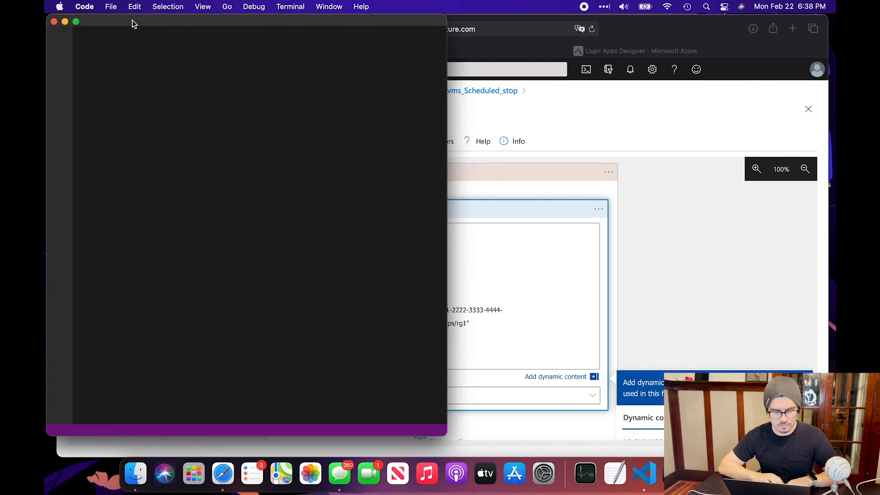
pyautogui.moveTo(132, 20); pyautogui.dragTo(146, 20)
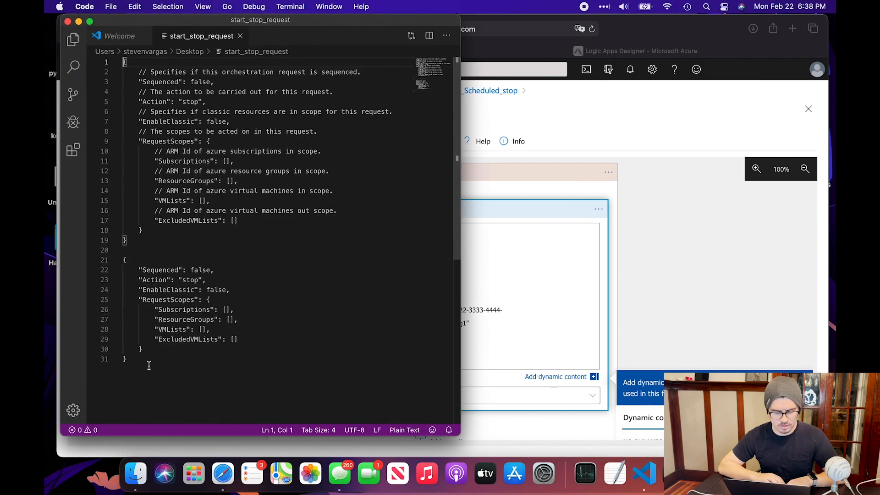
pyautogui.moveTo(239, 340); pyautogui.dragTo(116, 311)
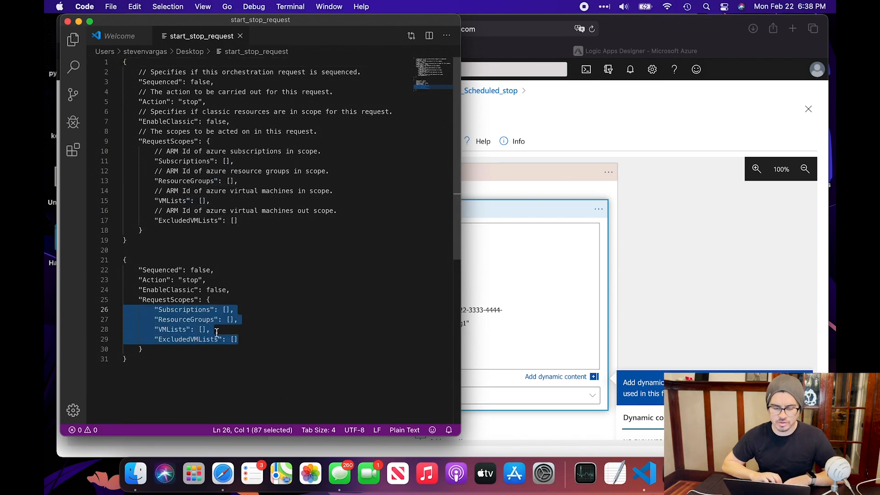
pyautogui.click(254, 265)
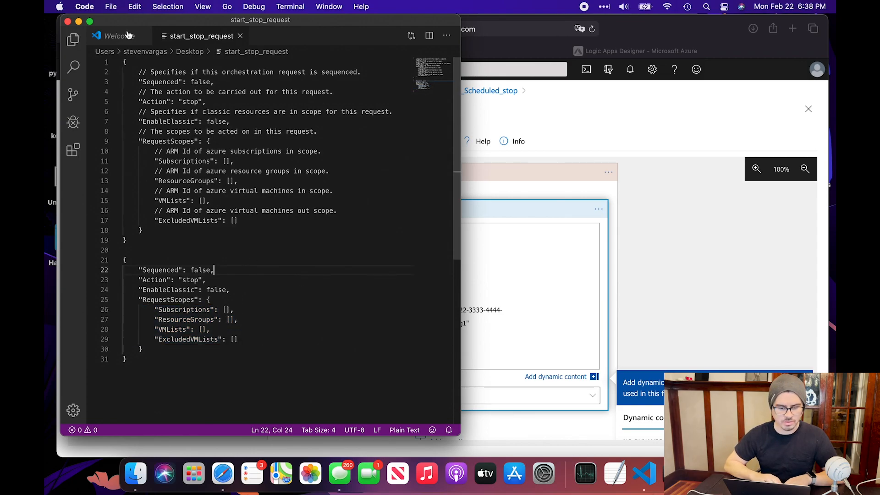
pyautogui.click(78, 22)
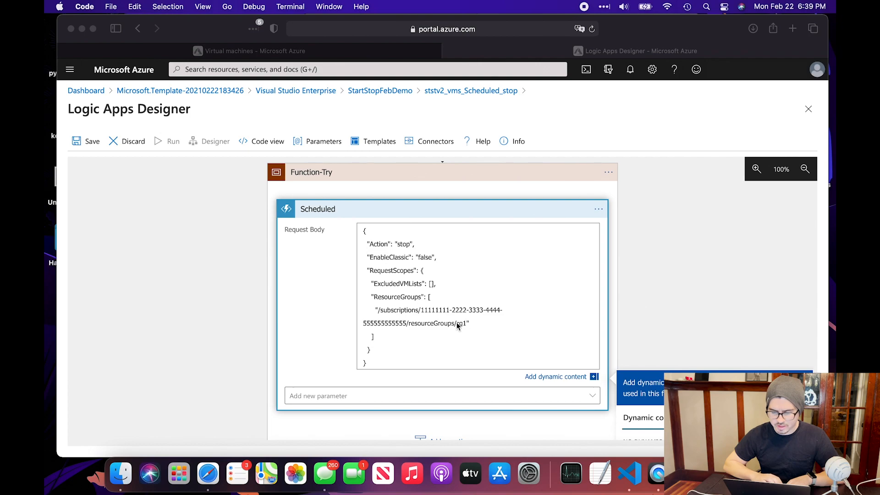
# Replace the placeholder subscription ID in the Request Body with the one copied from Demo-Vms
pyautogui.click(466, 322)
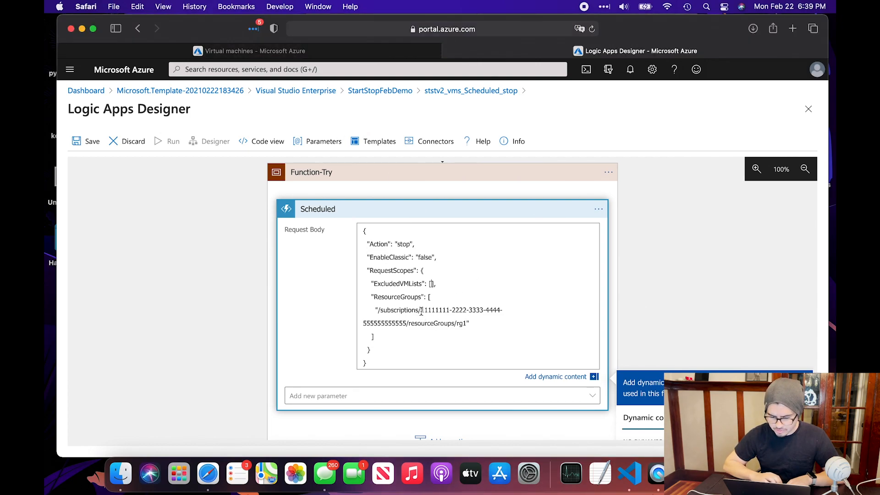
pyautogui.moveTo(422, 311); pyautogui.dragTo(406, 320)
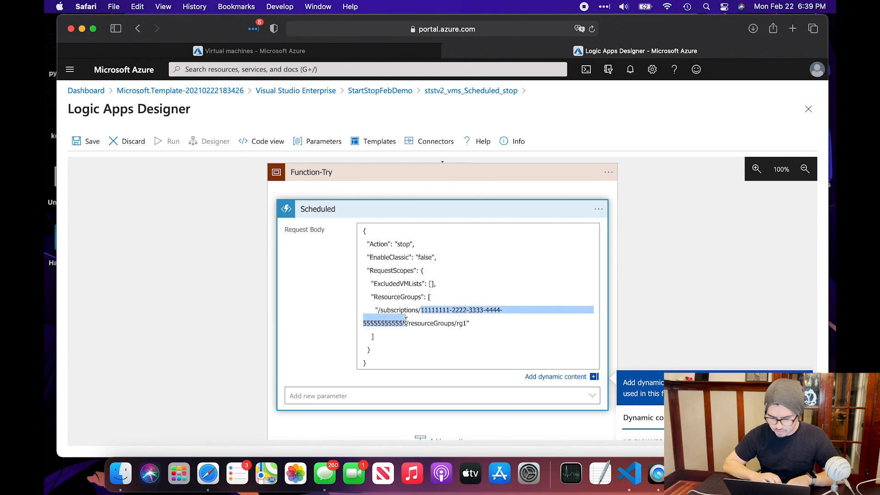
pyautogui.doubleClick(462, 324)
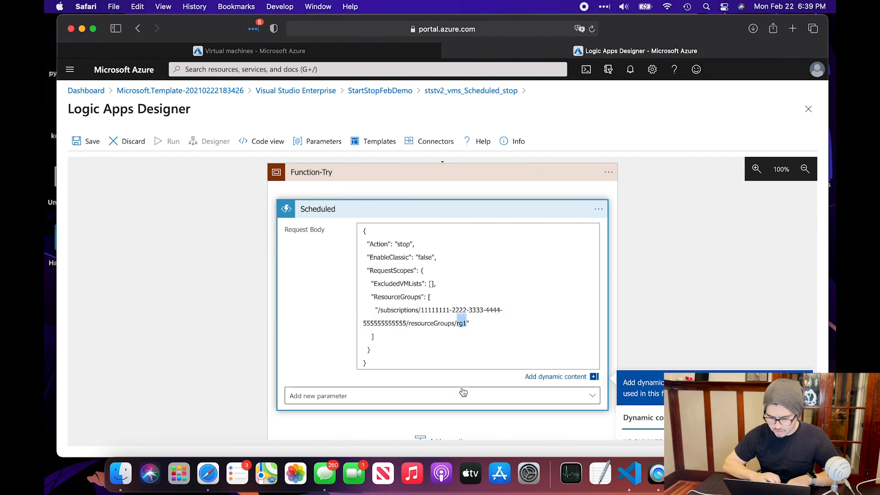
pyautogui.click(292, 49)
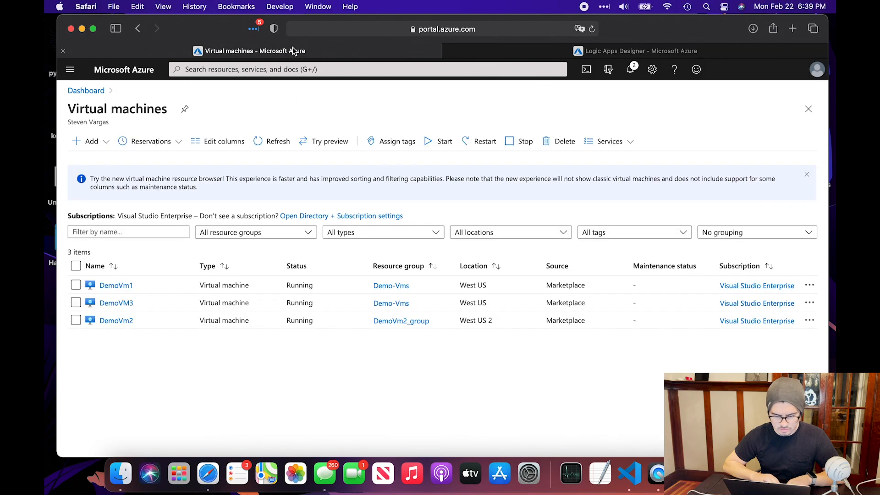
pyautogui.click(393, 286)
pyautogui.click(555, 52)
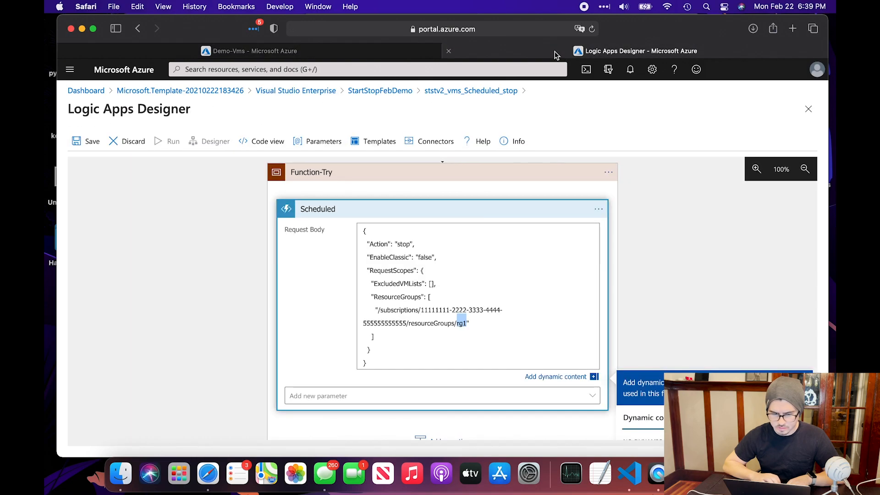
pyautogui.click(390, 51)
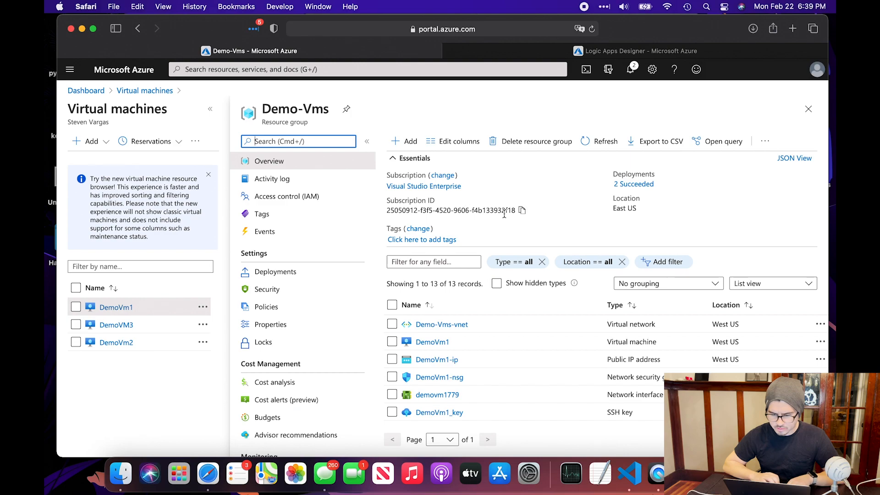
pyautogui.click(521, 211)
pyautogui.click(527, 51)
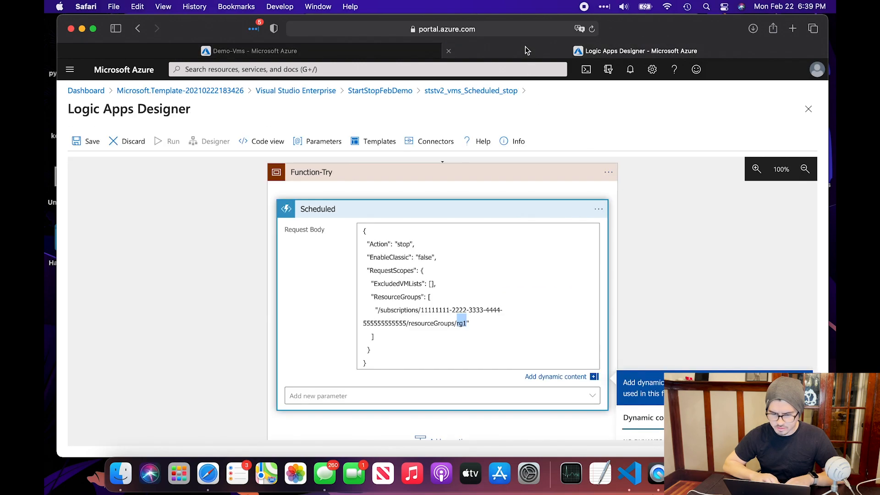
pyautogui.moveTo(423, 310); pyautogui.dragTo(406, 324)
pyautogui.press('super+v')
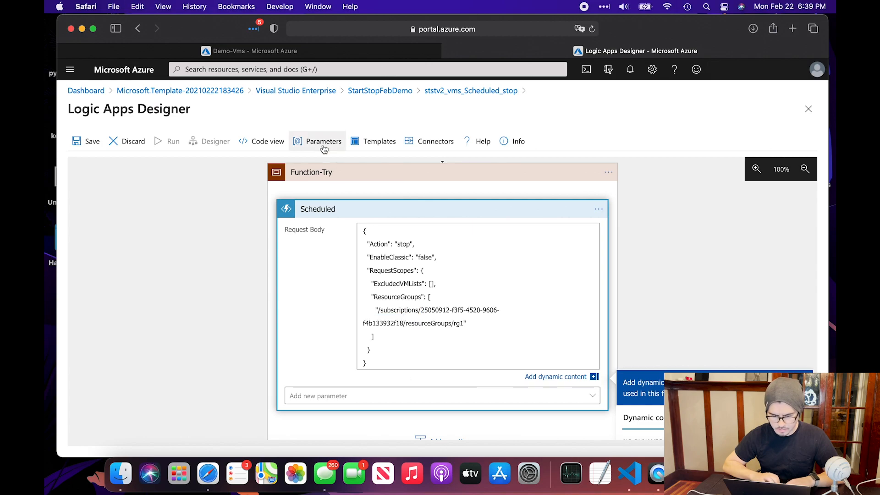
# Replace rg1 in the resource group path with Demo-Vms
pyautogui.click(253, 52)
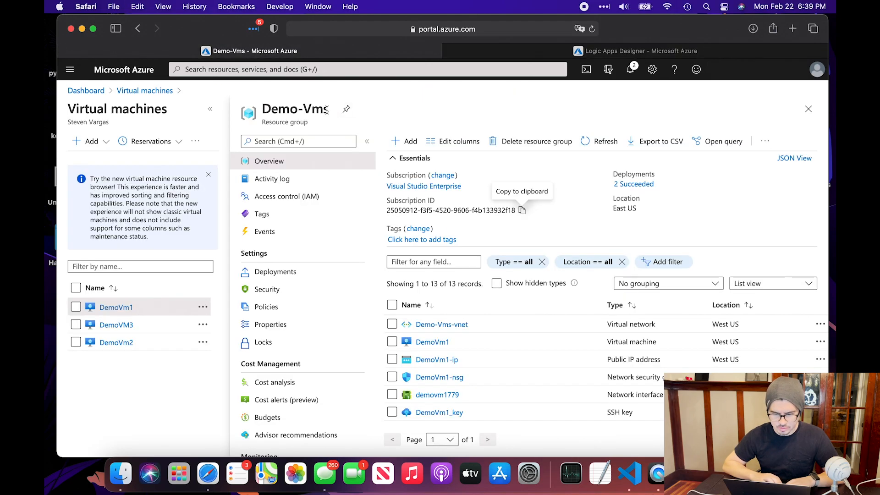
pyautogui.moveTo(328, 110); pyautogui.dragTo(261, 110)
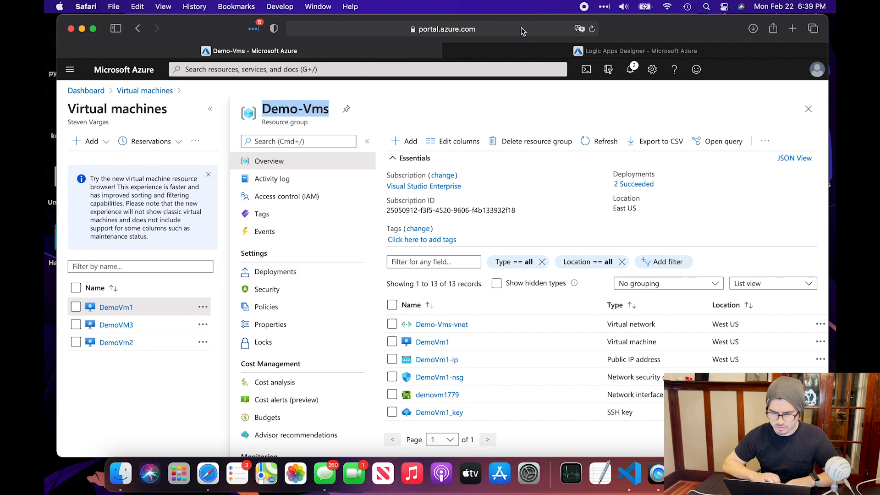
pyautogui.click(518, 52)
pyautogui.moveTo(464, 322); pyautogui.dragTo(454, 323)
pyautogui.press('super+v')
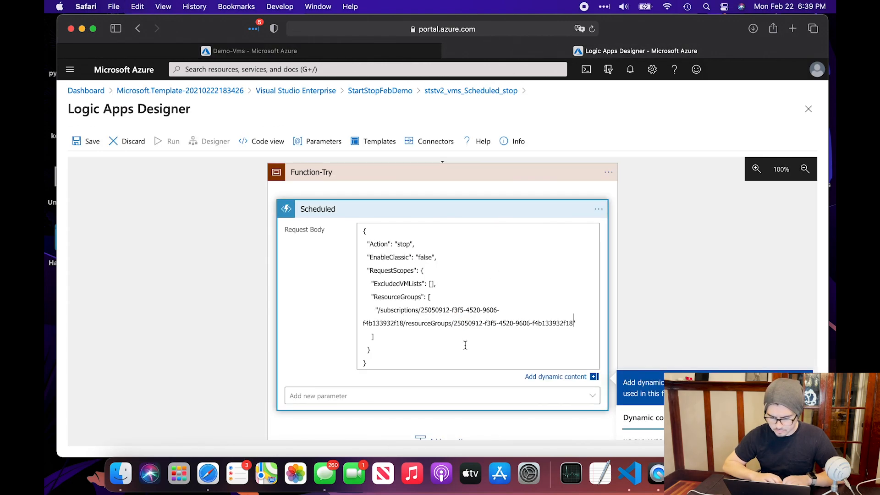
pyautogui.click(307, 51)
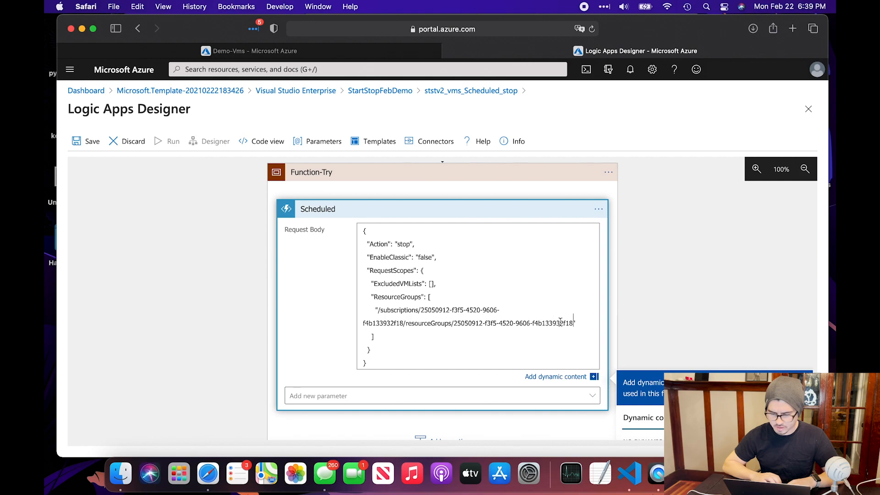
pyautogui.moveTo(574, 323); pyautogui.dragTo(457, 323)
pyautogui.press('super+v')
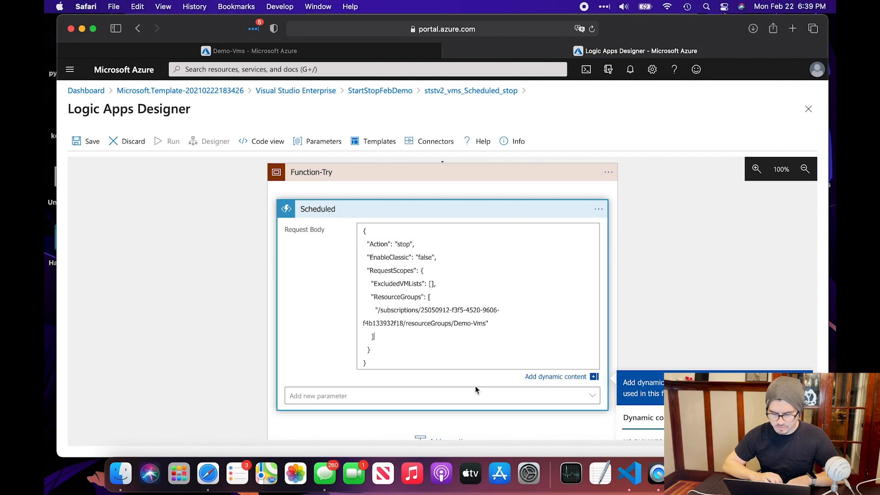
pyautogui.scroll(-3, 476, 387)
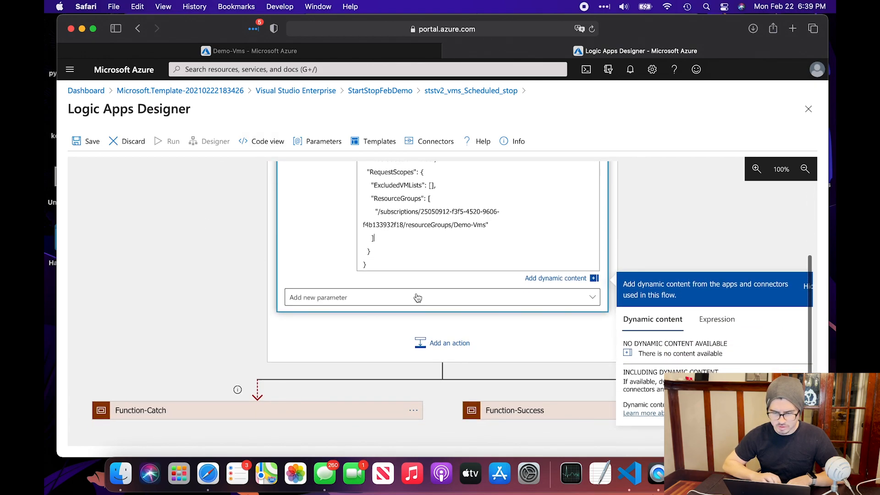
pyautogui.scroll(3, 540, 252)
# Save the edited Scheduled_stop workflow with EnableClassic set to false
pyautogui.doubleClick(426, 254)
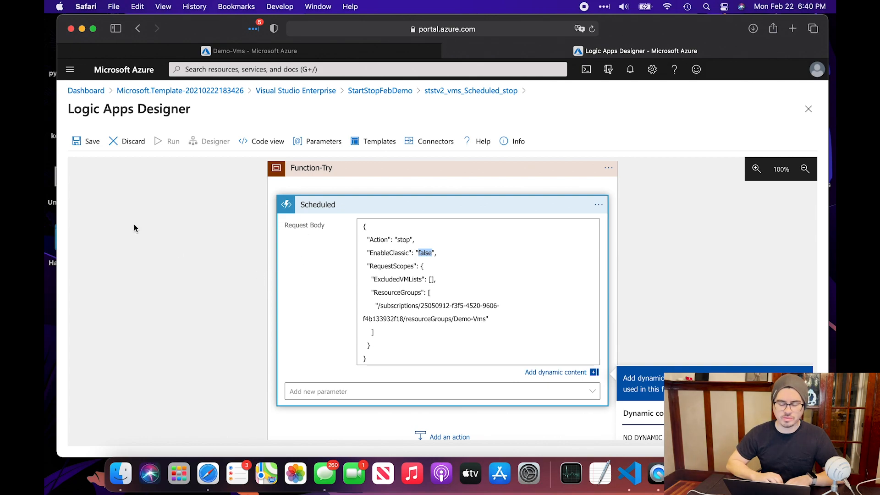
pyautogui.click(91, 150)
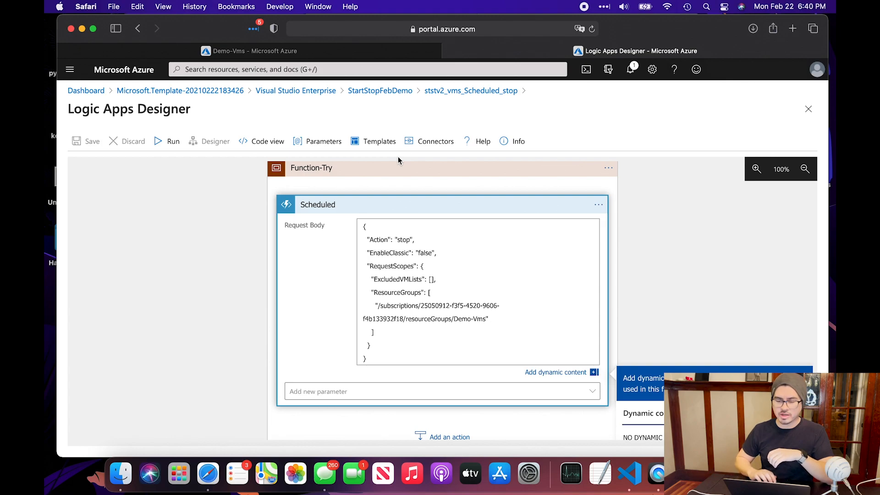
pyautogui.click(463, 92)
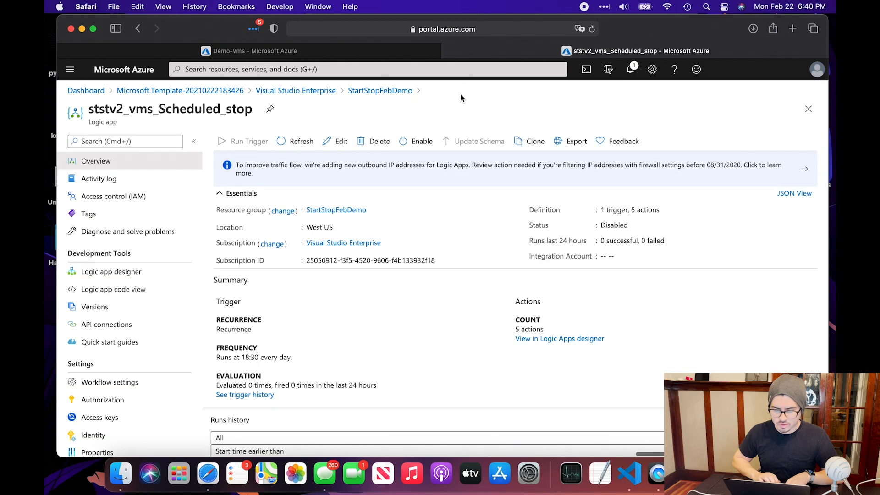
# Enable the ststv2_vms_Scheduled_stop logic app and refresh the overview to find the Succeeded run
pyautogui.click(413, 142)
pyautogui.scroll(-3, 439, 264)
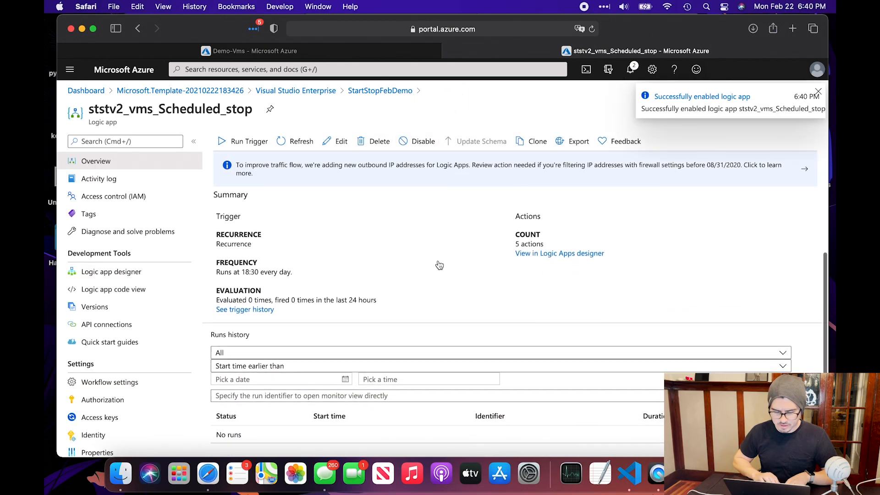
pyautogui.click(818, 92)
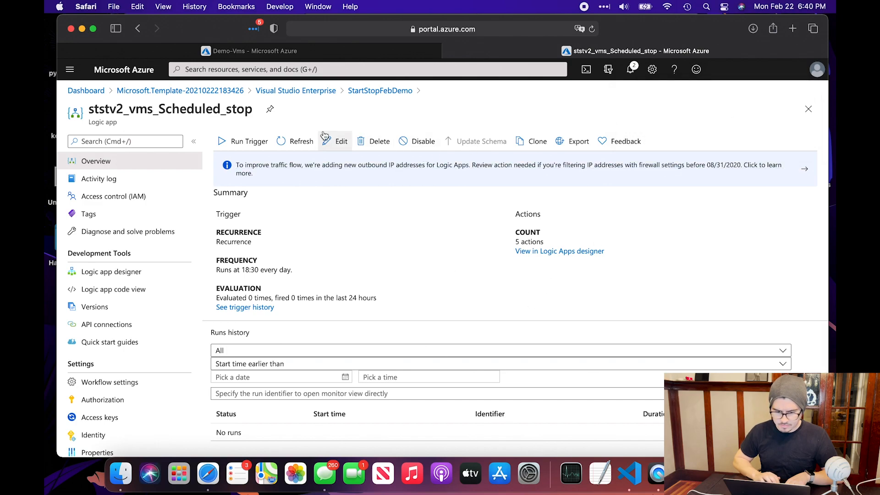
pyautogui.click(296, 146)
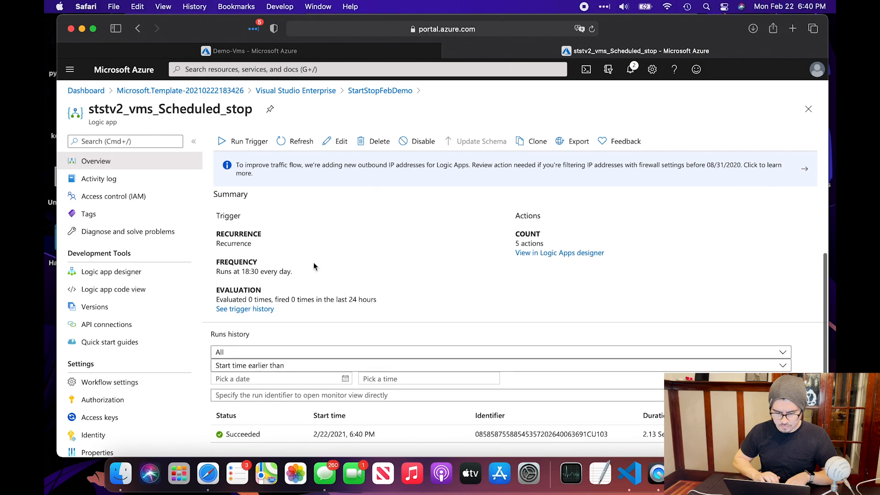
pyautogui.click(383, 440)
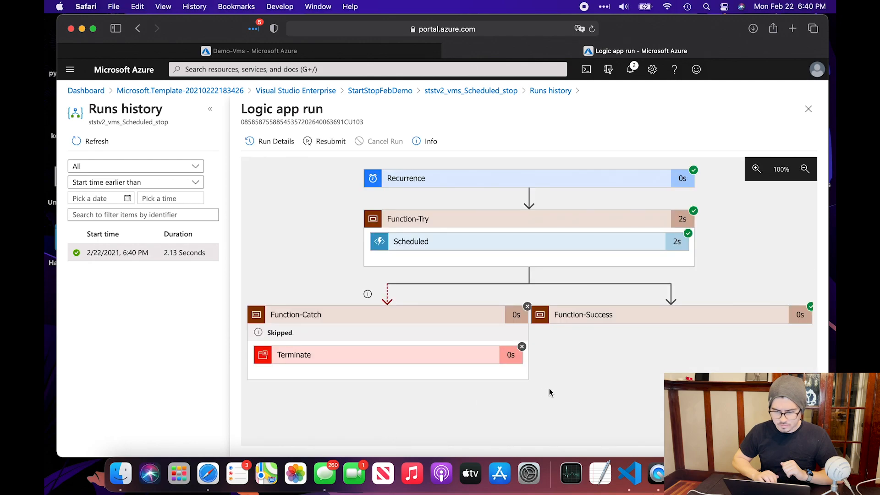
# Read the Scheduled output: status 200, stopping DemoVm1 and DemoVM3, then go to Demo-Vms
pyautogui.click(572, 246)
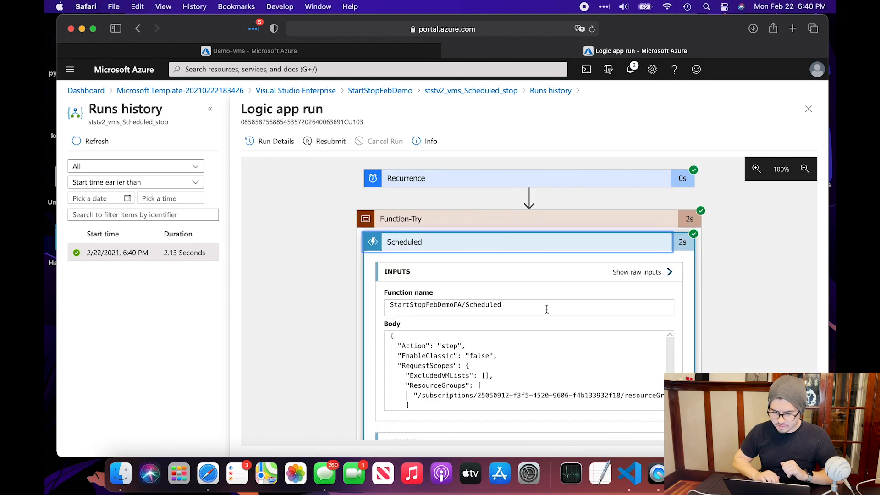
pyautogui.scroll(-10, 547, 310)
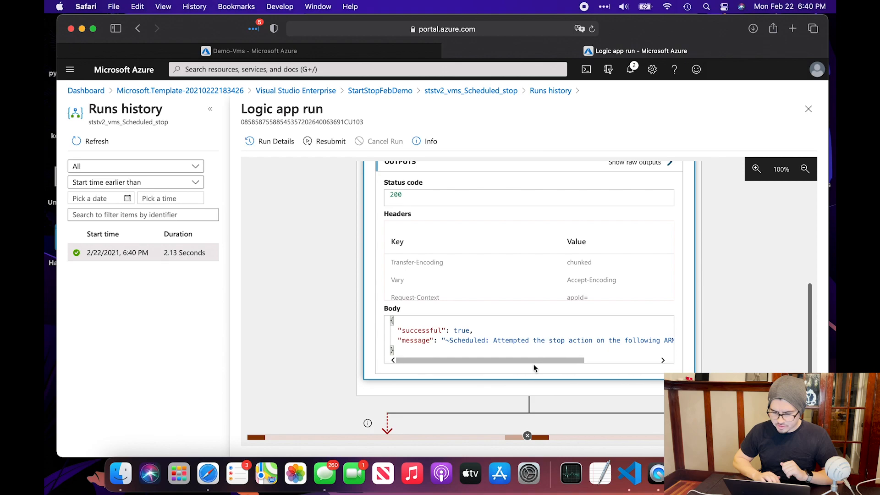
pyautogui.moveTo(537, 361); pyautogui.dragTo(612, 351)
pyautogui.doubleClick(600, 341)
pyautogui.doubleClick(635, 341)
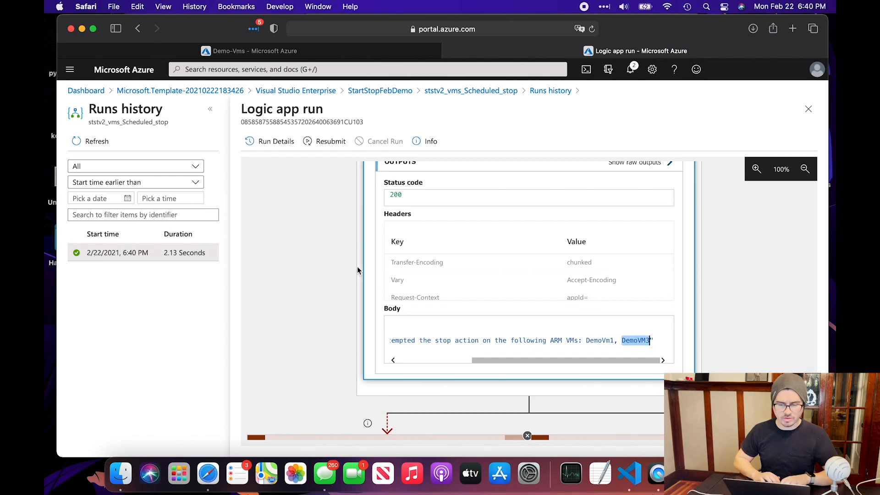
pyautogui.click(301, 258)
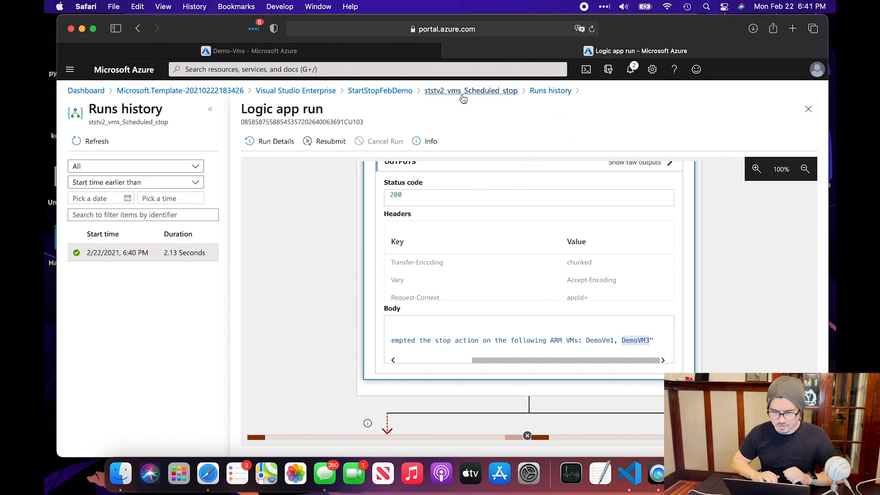
pyautogui.click(369, 51)
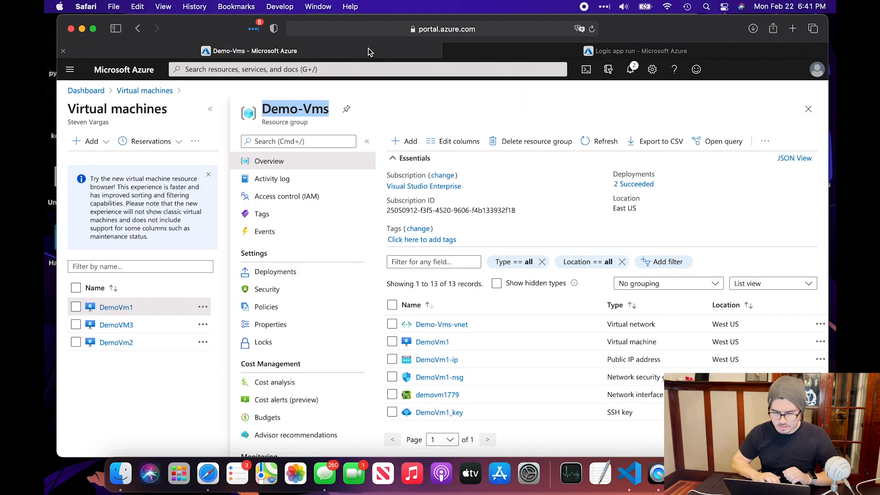
# Check DemoVm1 and DemoVM3 show Stopped (deallocated), then go back to the run's Scheduled inputs
pyautogui.scroll(-1, 588, 382)
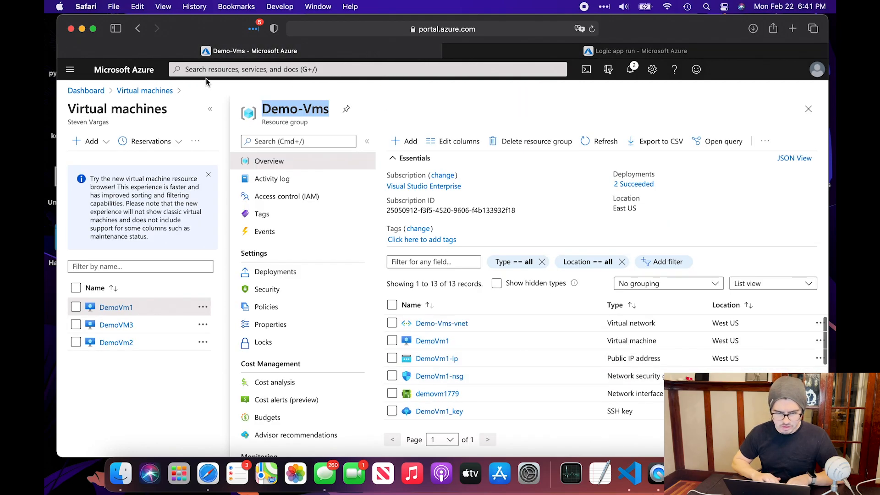
pyautogui.click(147, 90)
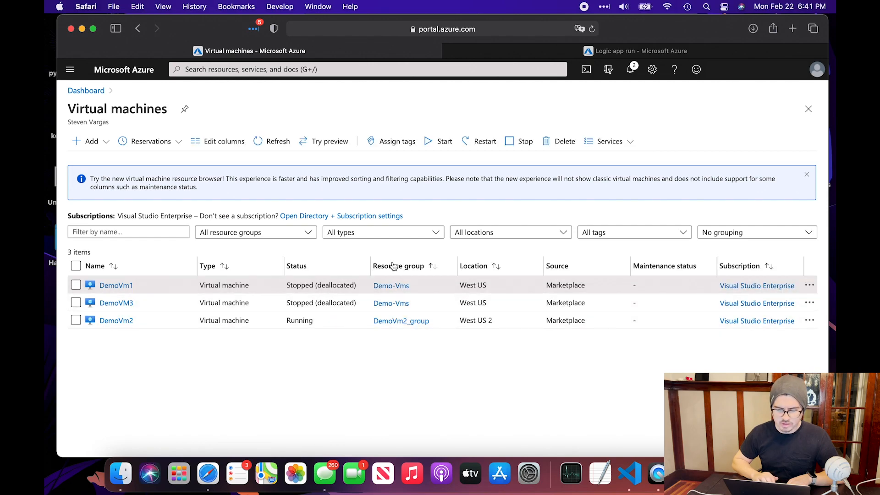
pyautogui.click(547, 52)
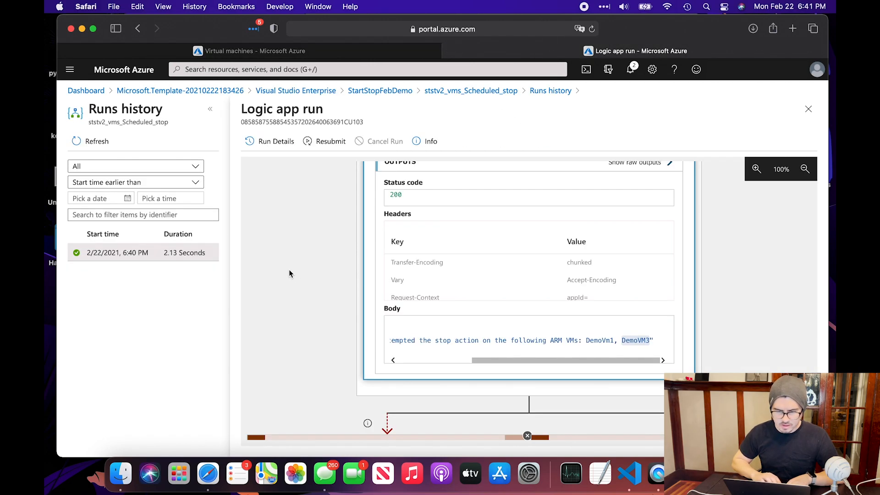
pyautogui.scroll(10, 289, 274)
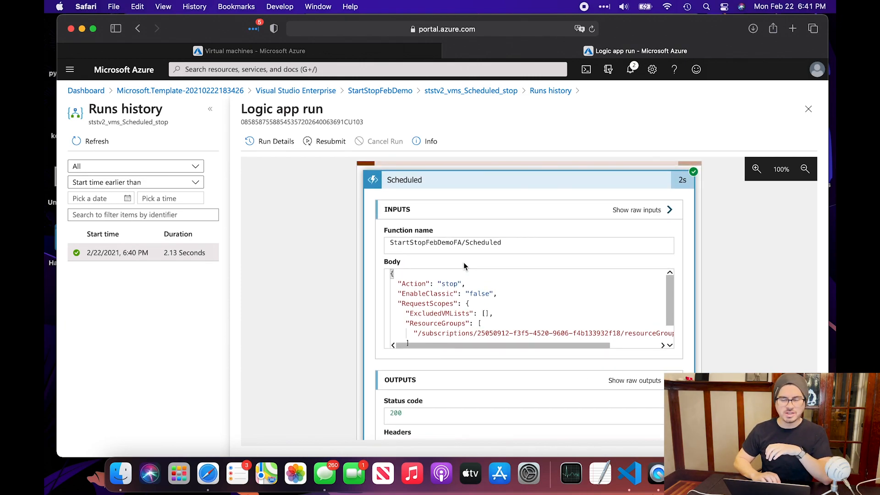
# Open the Scheduled_stop workflow in the designer and expand its Recurrence trigger
pyautogui.click(468, 93)
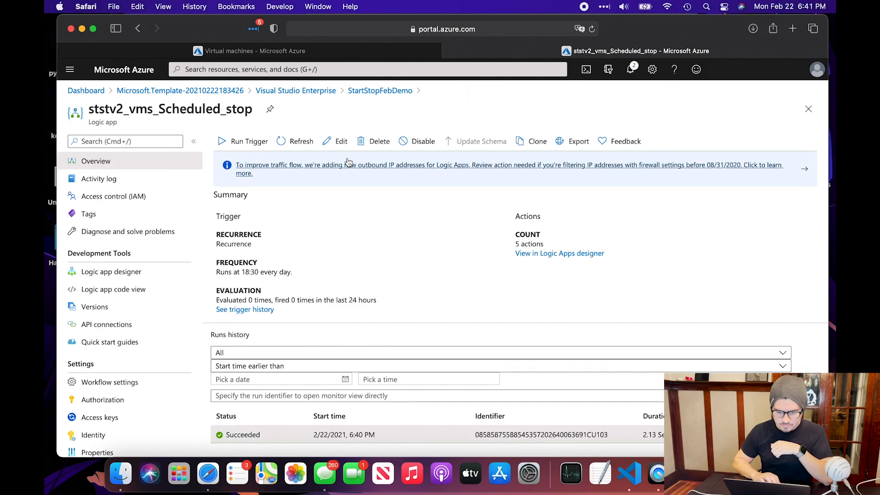
pyautogui.click(339, 143)
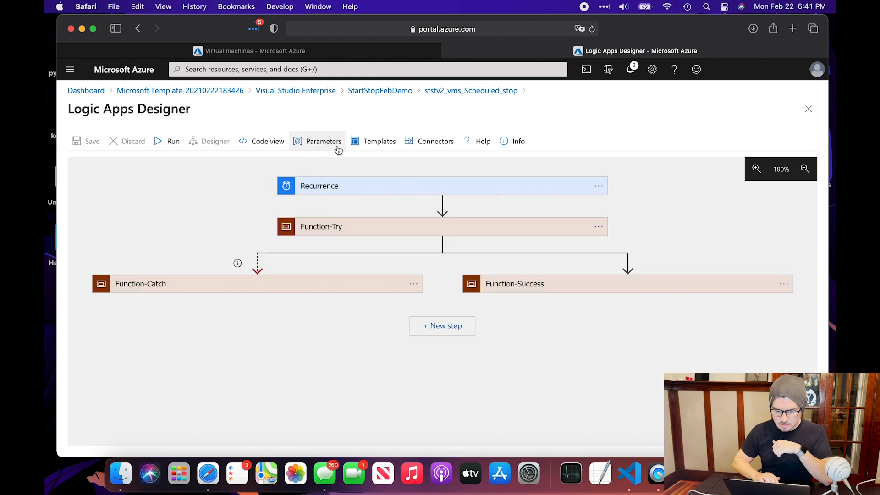
pyautogui.click(317, 187)
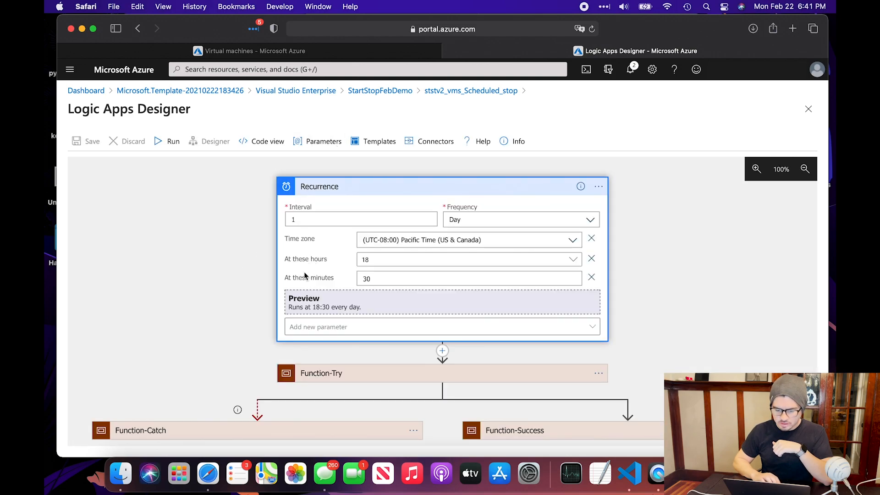
pyautogui.click(321, 327)
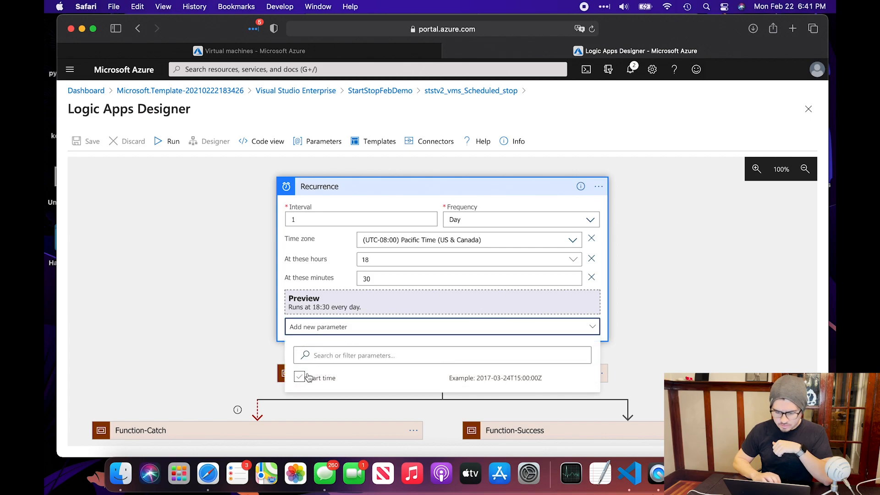
pyautogui.click(344, 280)
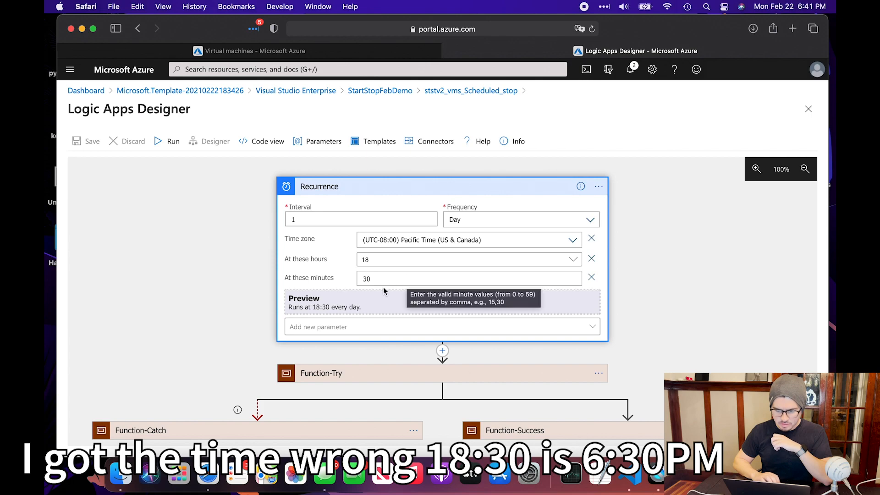
# Set the recurrence to weekly on Friday at 18:30 and save the logic app
pyautogui.click(483, 216)
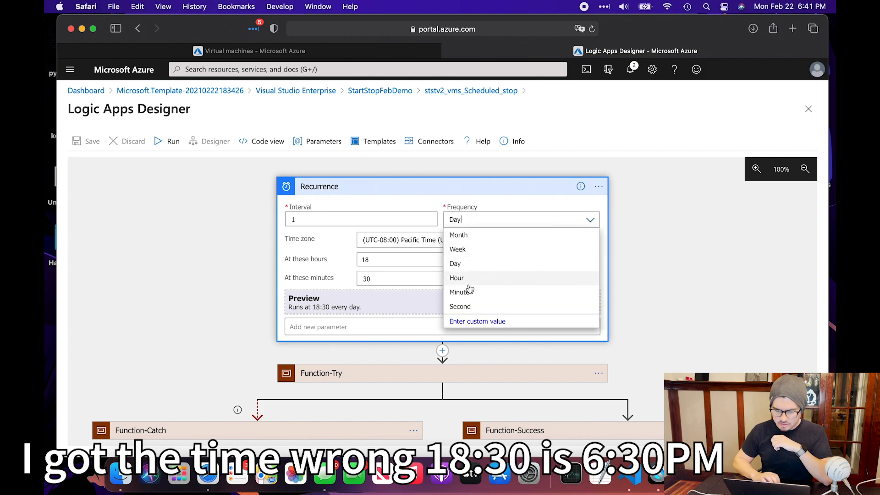
pyautogui.click(467, 251)
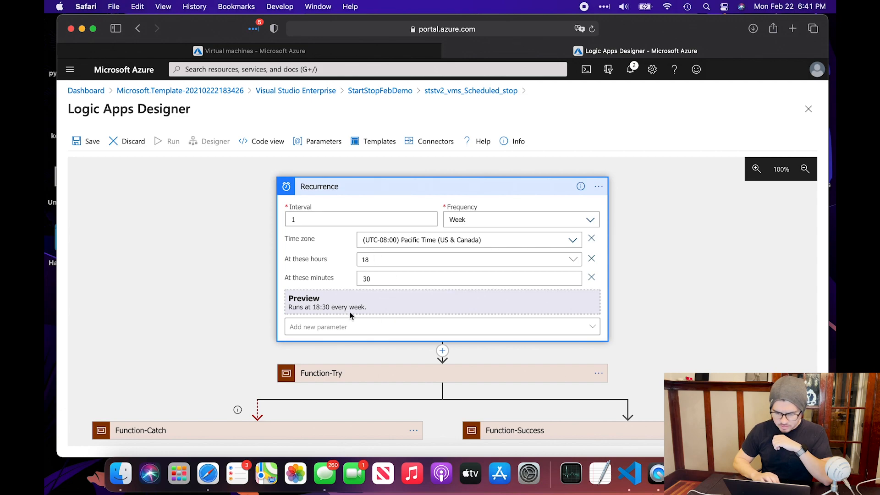
pyautogui.click(347, 327)
pyautogui.click(299, 395)
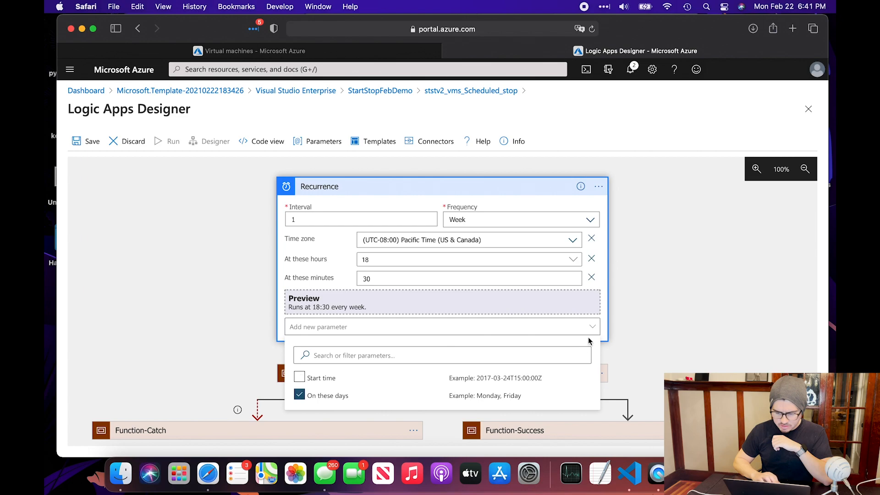
pyautogui.click(605, 332)
pyautogui.click(477, 298)
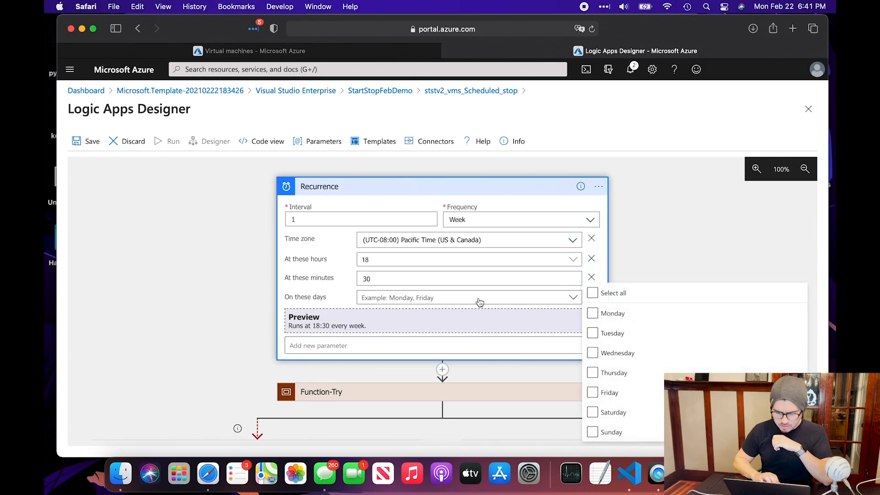
pyautogui.click(594, 393)
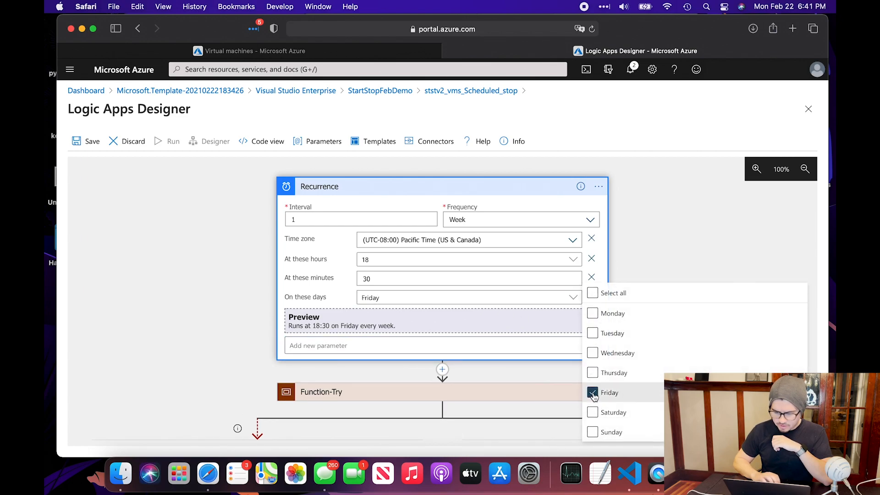
pyautogui.click(604, 270)
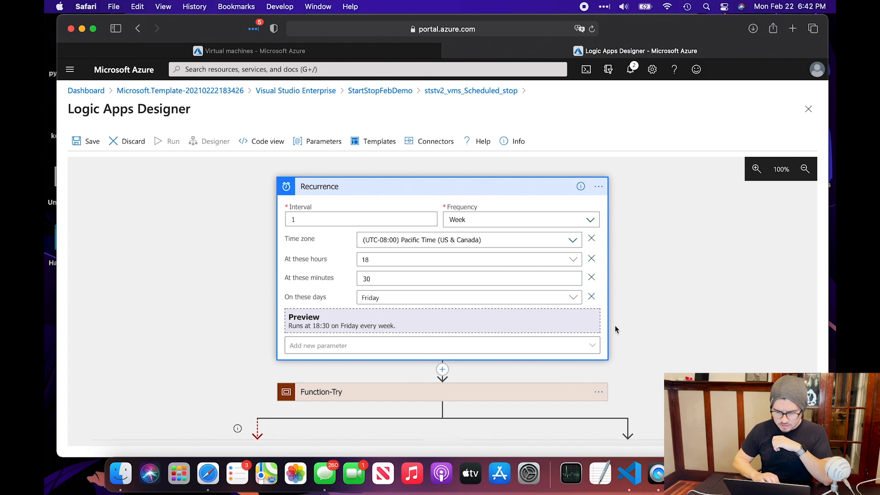
pyautogui.click(91, 144)
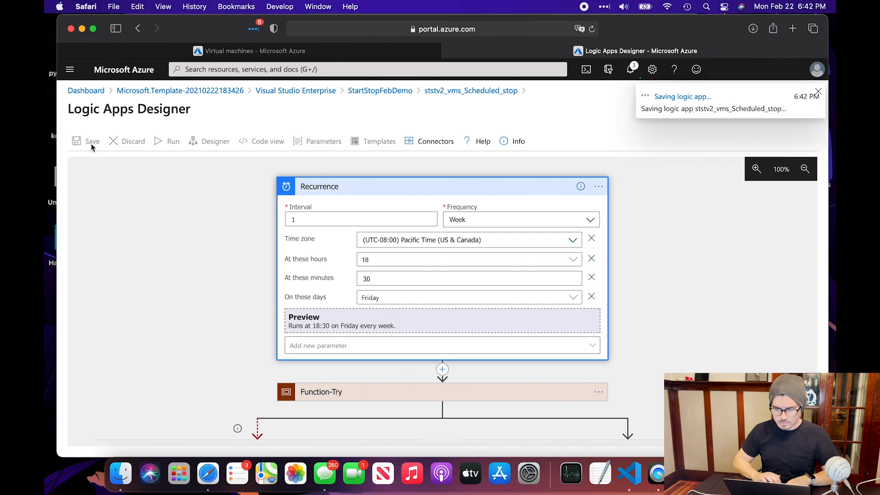
pyautogui.click(483, 91)
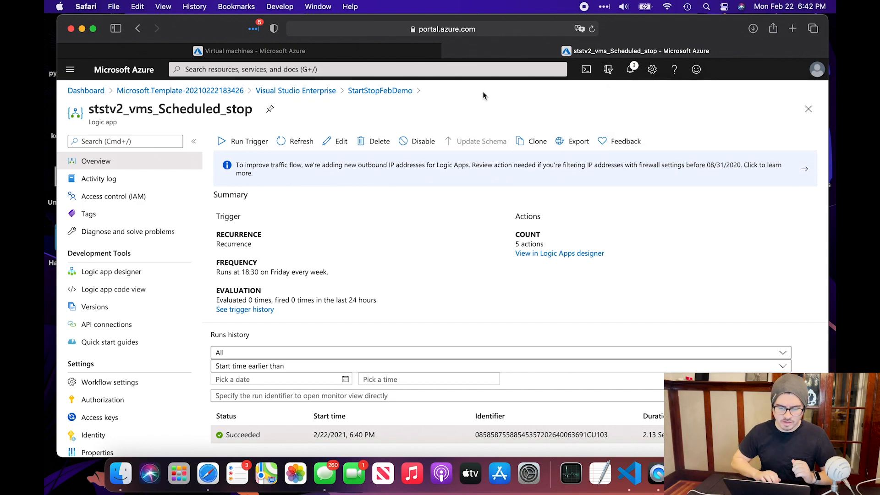
# Refresh the Scheduled_stop overview, then open ststv2_vms_Scheduled_start from the StartStopFebDemo resource group
pyautogui.click(303, 150)
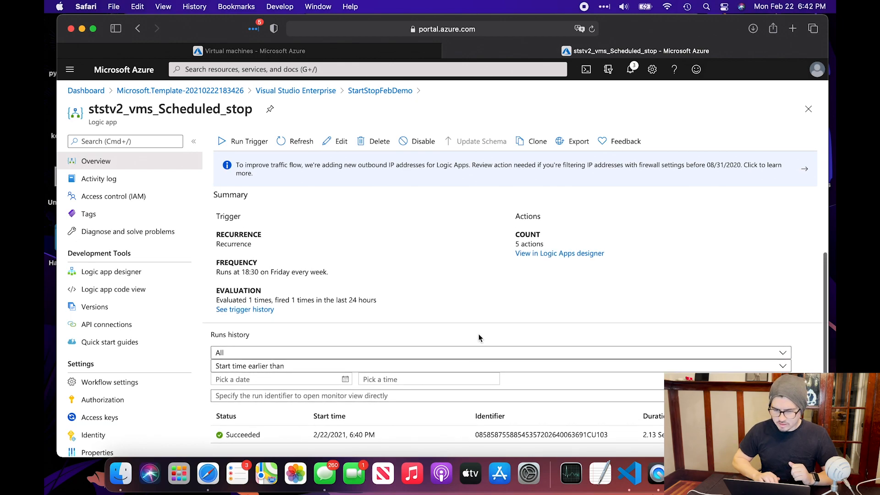
pyautogui.click(381, 92)
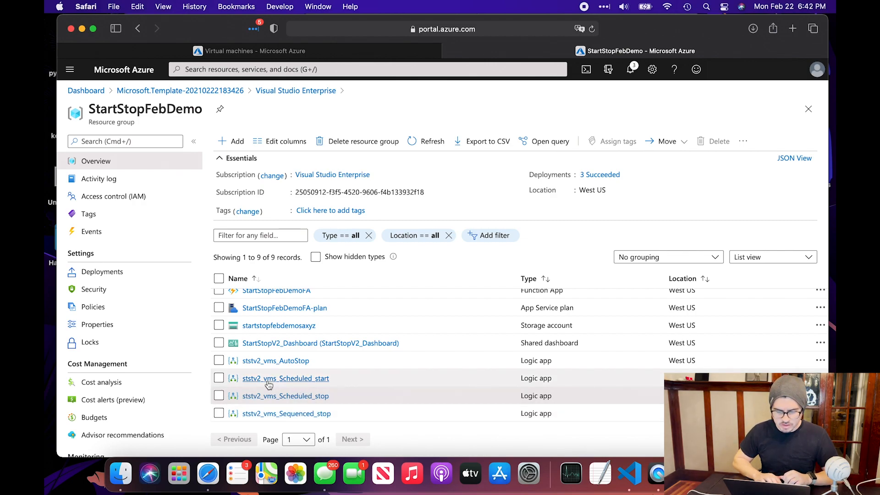
pyautogui.click(316, 380)
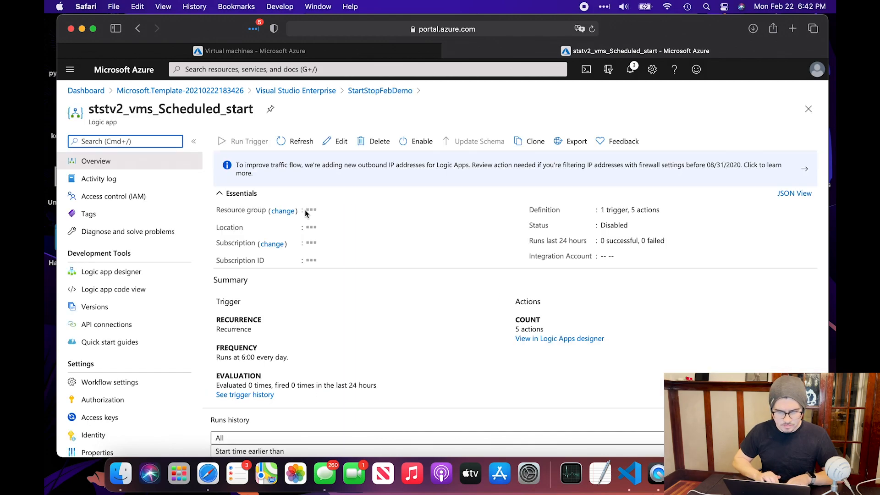
# Make the Scheduled_start recurrence repeat weekly, with the run hour changed from 6 to 9
pyautogui.click(340, 142)
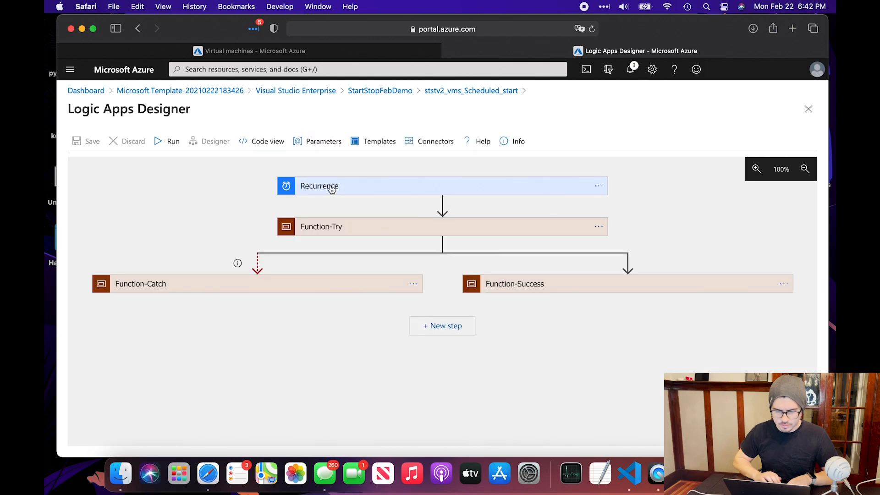
pyautogui.click(331, 188)
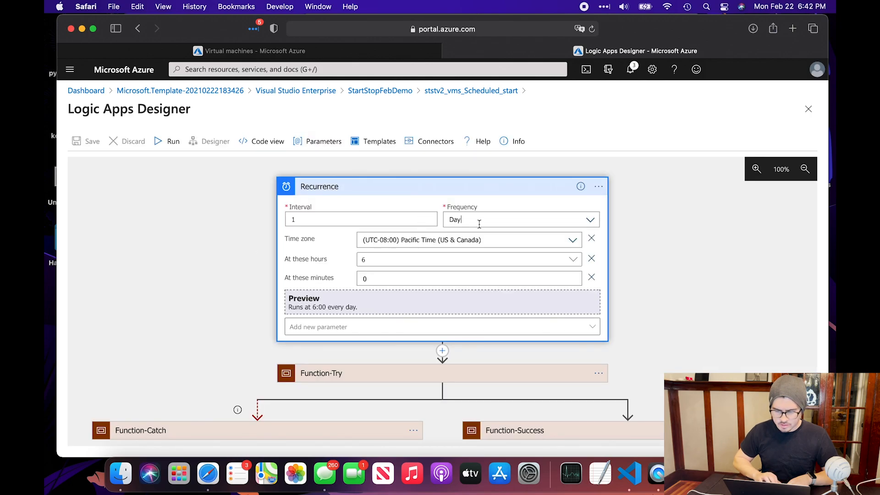
pyautogui.click(589, 221)
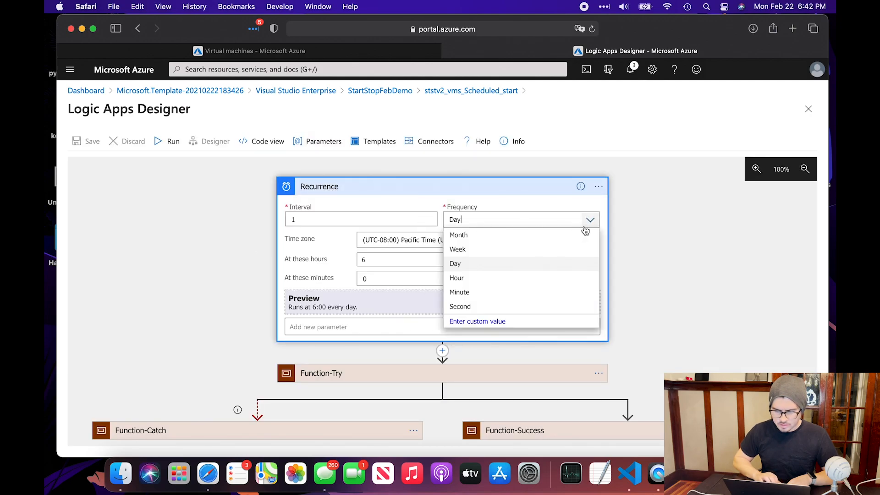
pyautogui.click(458, 250)
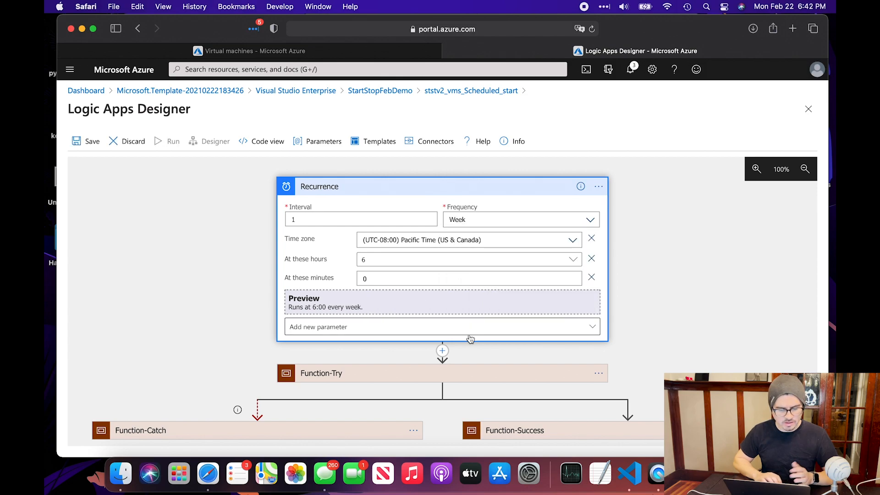
pyautogui.click(398, 266)
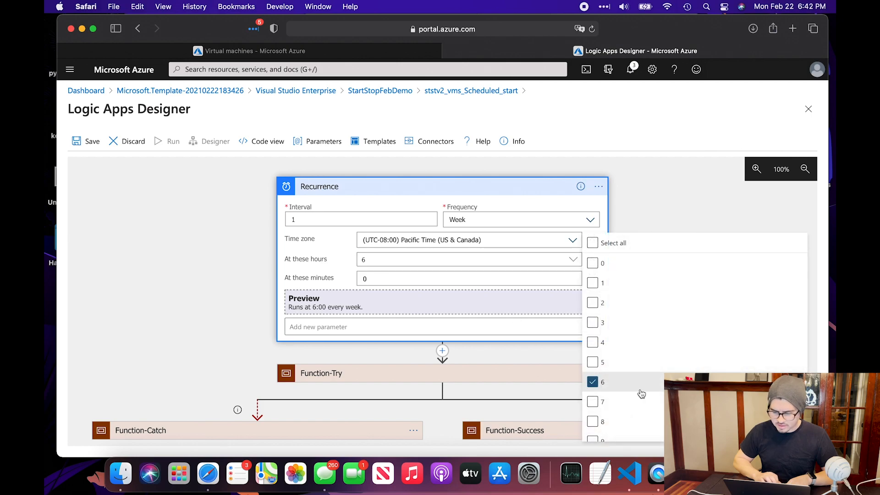
pyautogui.click(594, 385)
pyautogui.scroll(-1, 612, 394)
pyautogui.scroll(-2, 613, 395)
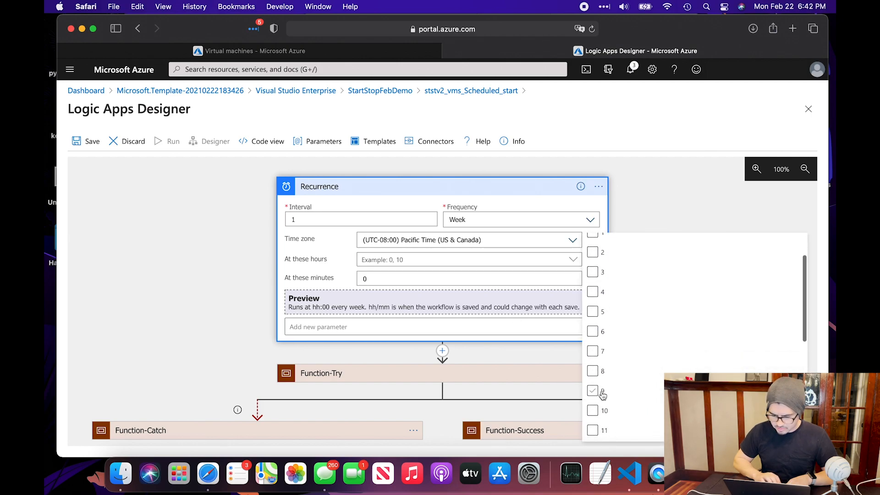
pyautogui.click(603, 391)
pyautogui.click(338, 270)
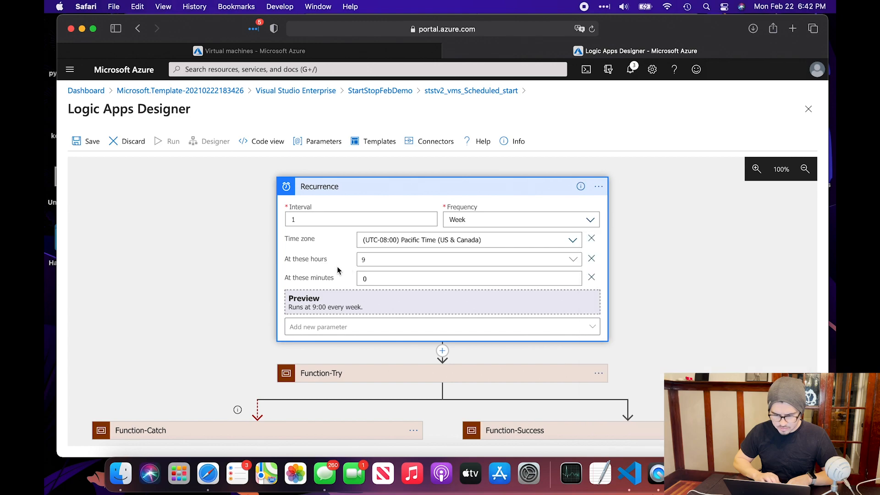
# Add the On these days parameter to the recurrence and select Monday
pyautogui.click(374, 331)
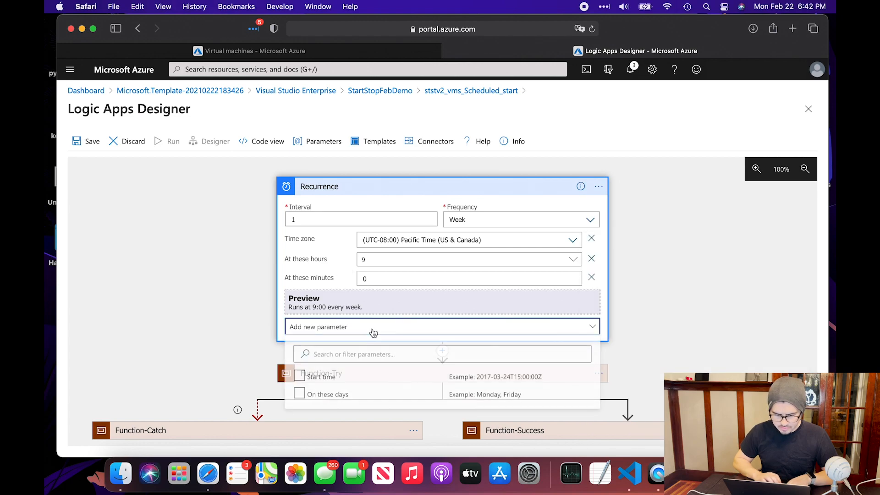
pyautogui.click(300, 394)
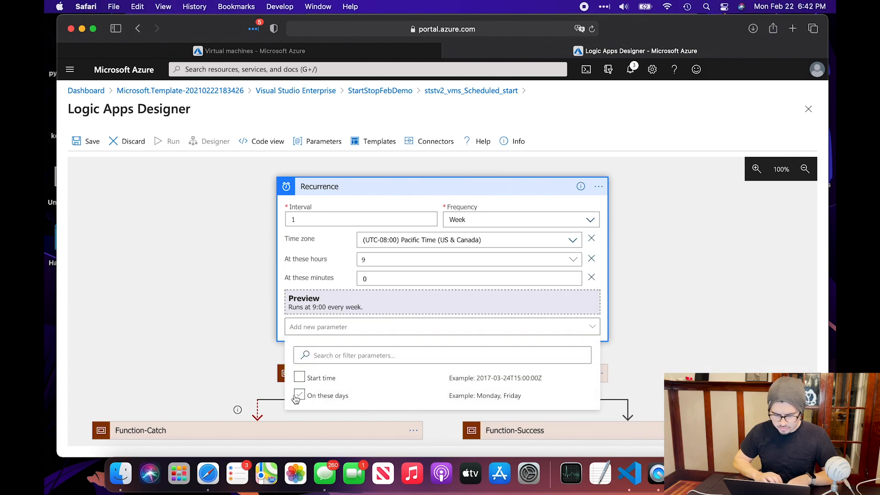
pyautogui.click(291, 293)
pyautogui.click(468, 303)
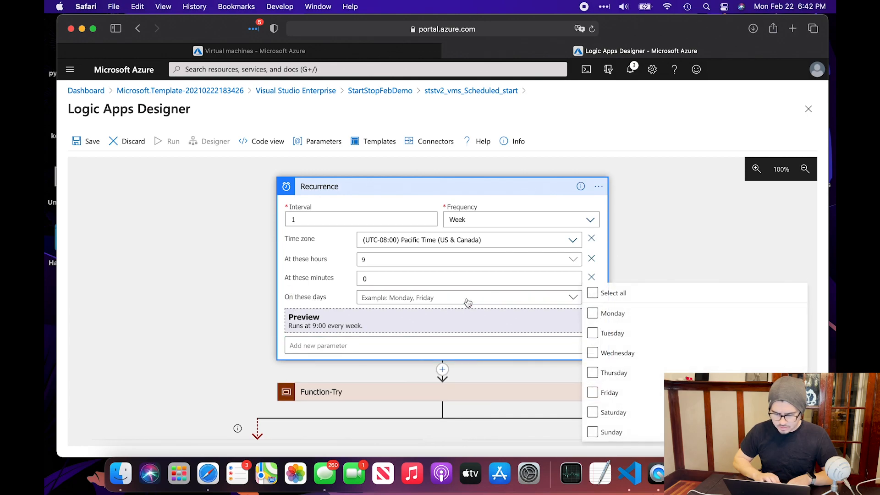
pyautogui.click(593, 313)
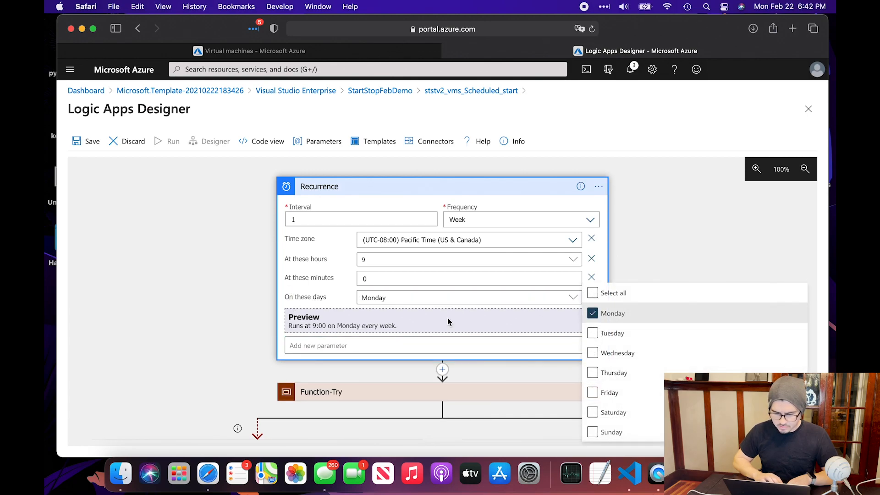
pyautogui.click(282, 308)
pyautogui.scroll(-3, 356, 338)
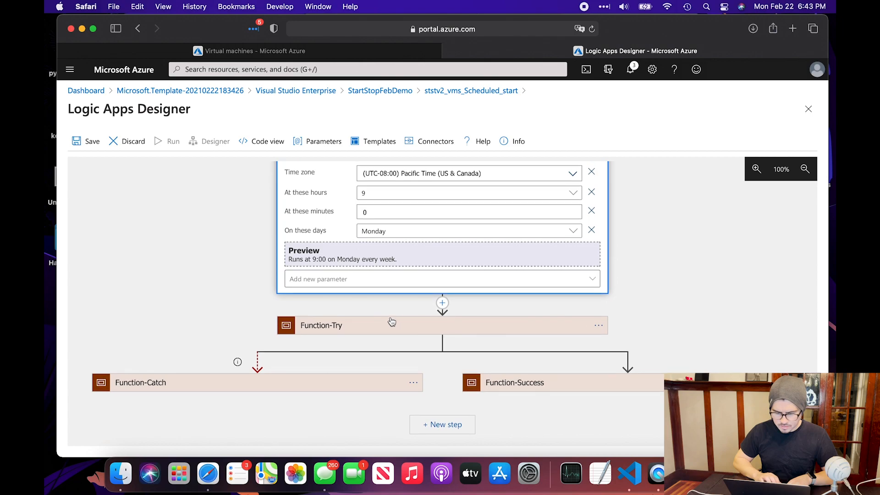
pyautogui.scroll(3, 389, 318)
pyautogui.scroll(-3, 390, 322)
# Delete the ResourceGroups block (rg1, rg2 paths) from the Scheduled action's request body
pyautogui.click(386, 338)
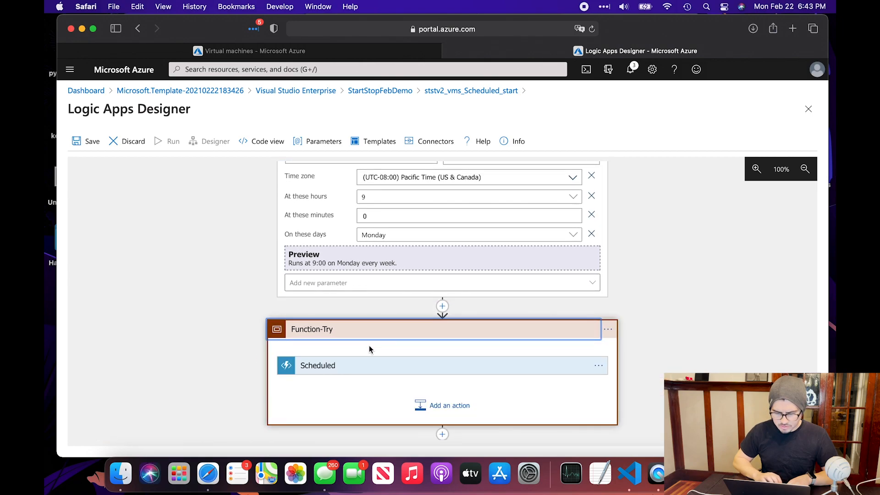
pyautogui.click(338, 370)
pyautogui.scroll(-2, 227, 363)
pyautogui.scroll(-2, 226, 363)
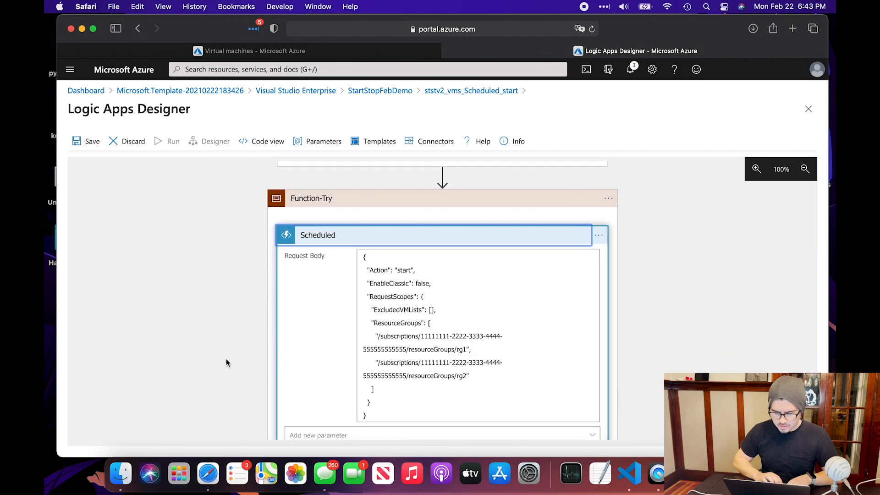
pyautogui.moveTo(371, 323); pyautogui.dragTo(466, 387)
pyautogui.press('BackSpace')
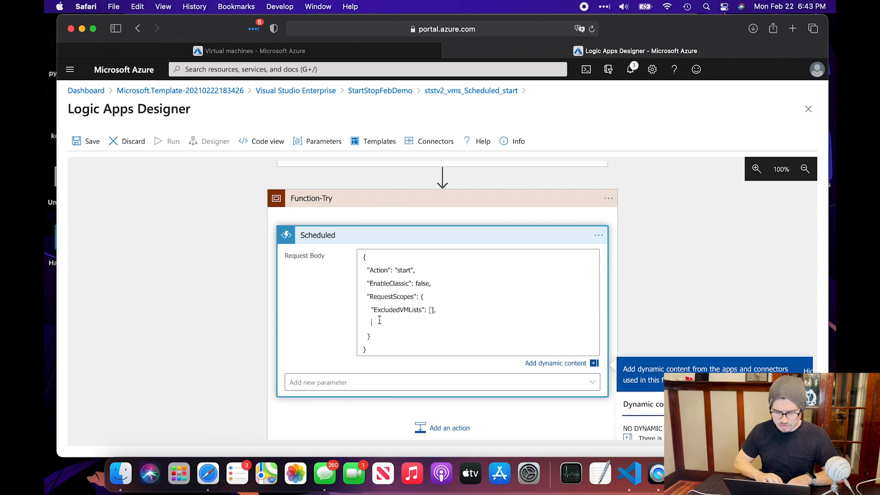
pyautogui.click(633, 478)
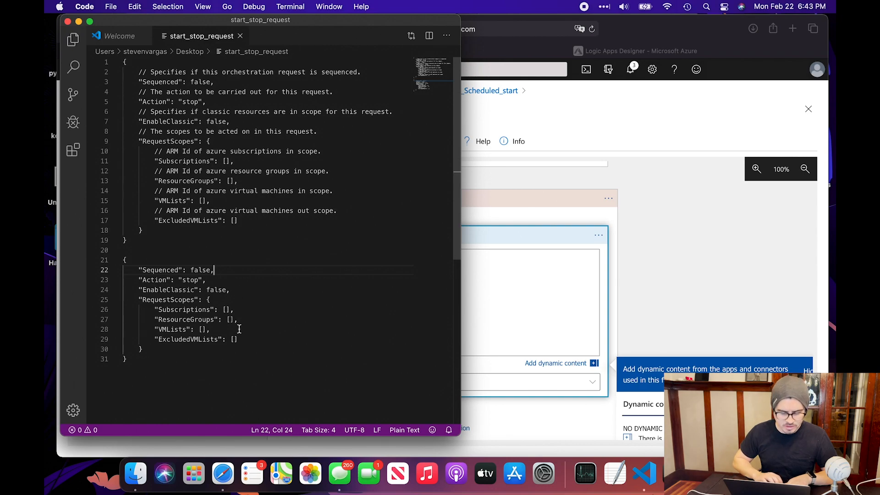
# Copy "VMLists": [] from the VS Code template into the request body as "VMLists": [""]
pyautogui.click(207, 329)
pyautogui.moveTo(208, 330); pyautogui.dragTo(156, 328)
pyautogui.press('super+c')
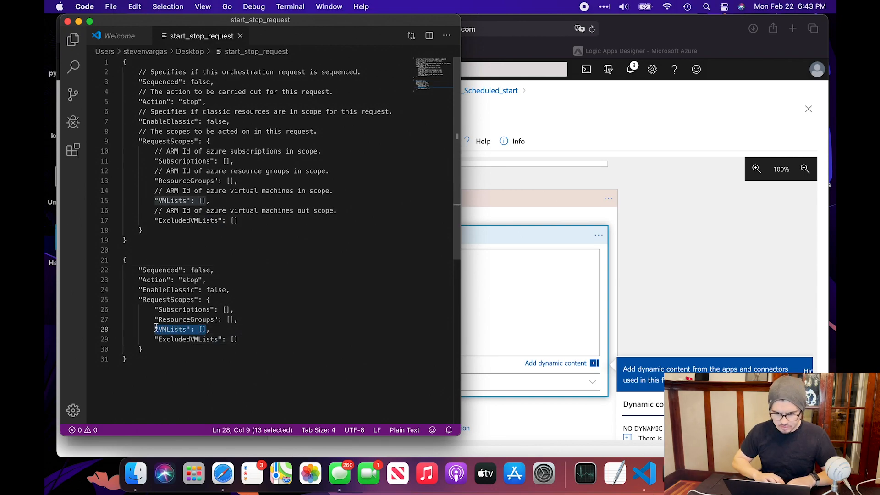
pyautogui.click(491, 313)
pyautogui.click(398, 324)
pyautogui.press('super+v')
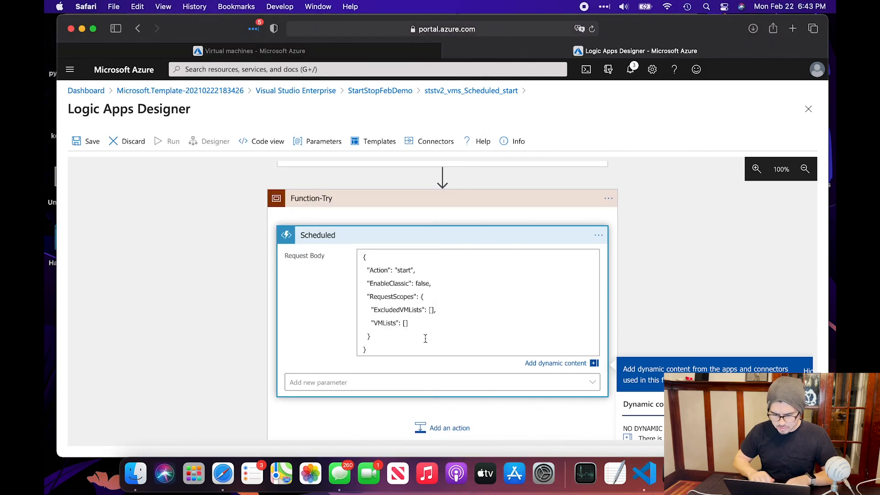
pyautogui.press('Left')
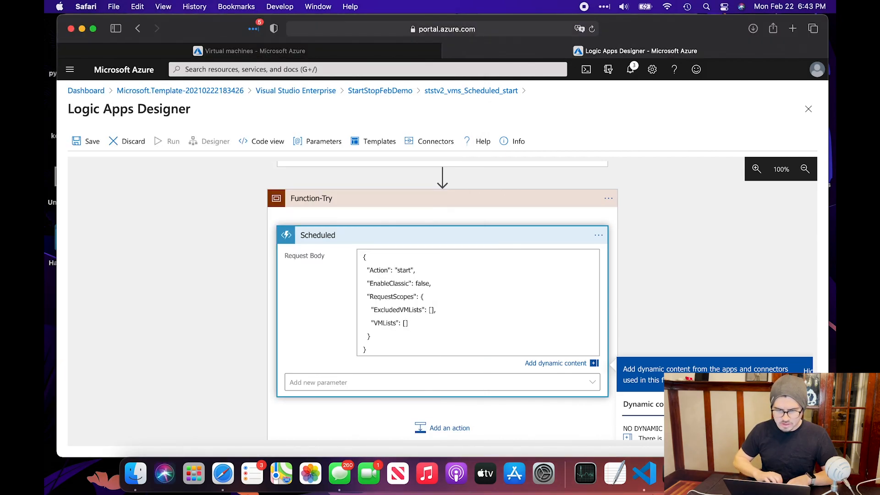
pyautogui.write('""')
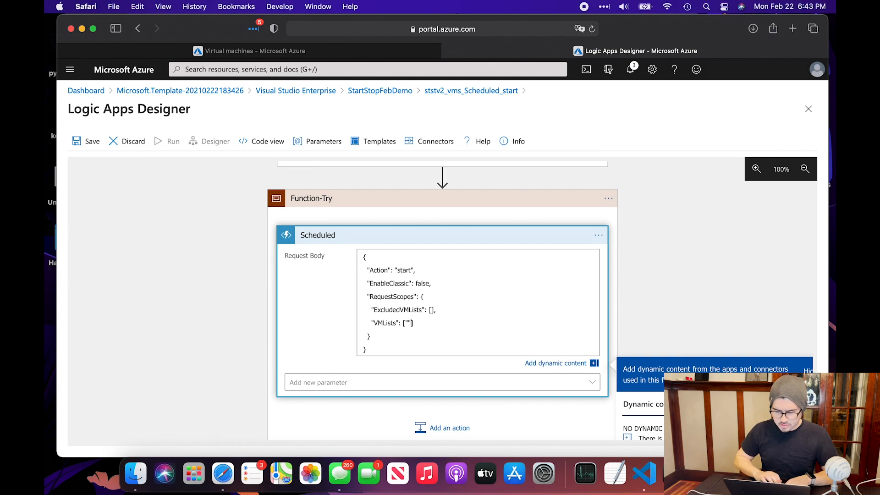
pyautogui.click(275, 50)
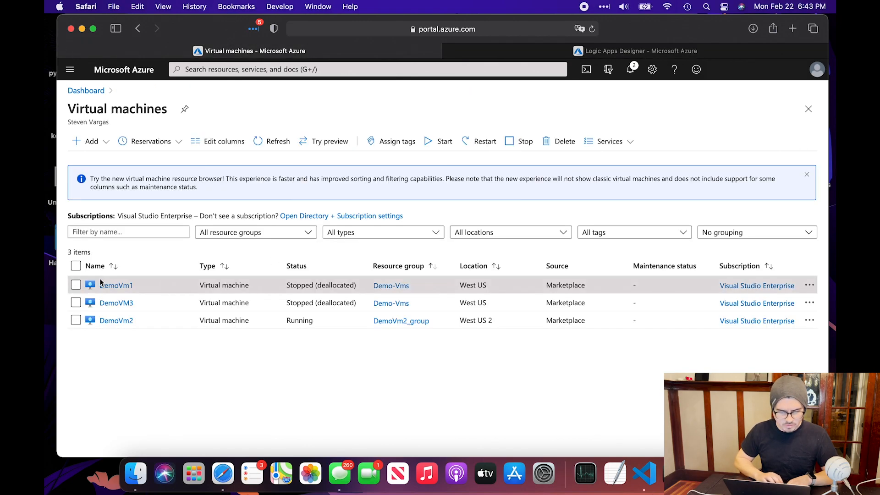
# Copy DemoVm1's /subscriptions/… resource path from its page address and return to the designer
pyautogui.click(116, 285)
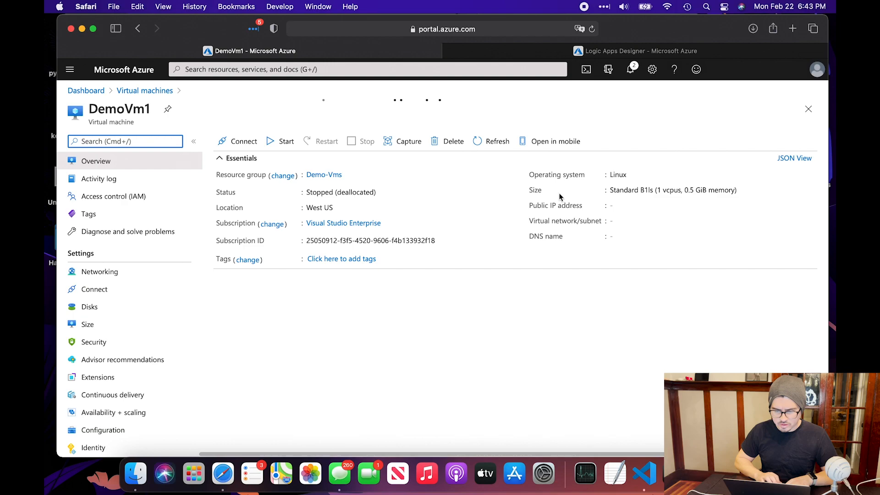
pyautogui.click(456, 30)
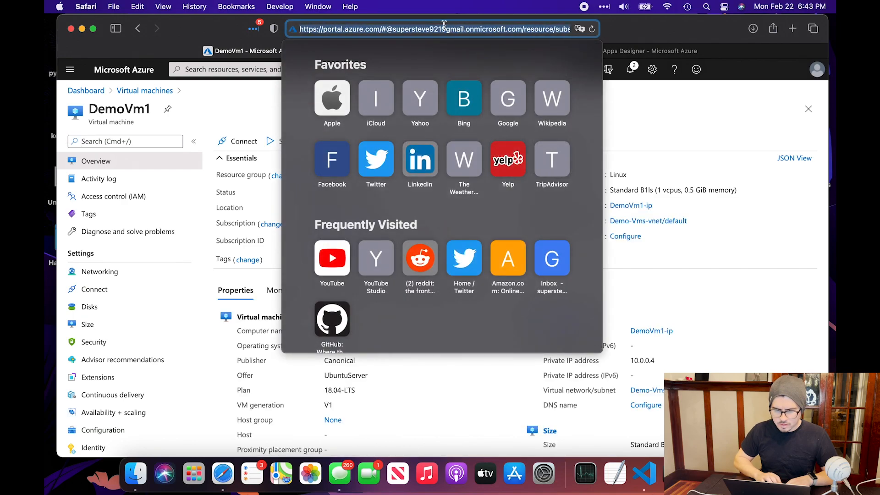
pyautogui.click(454, 30)
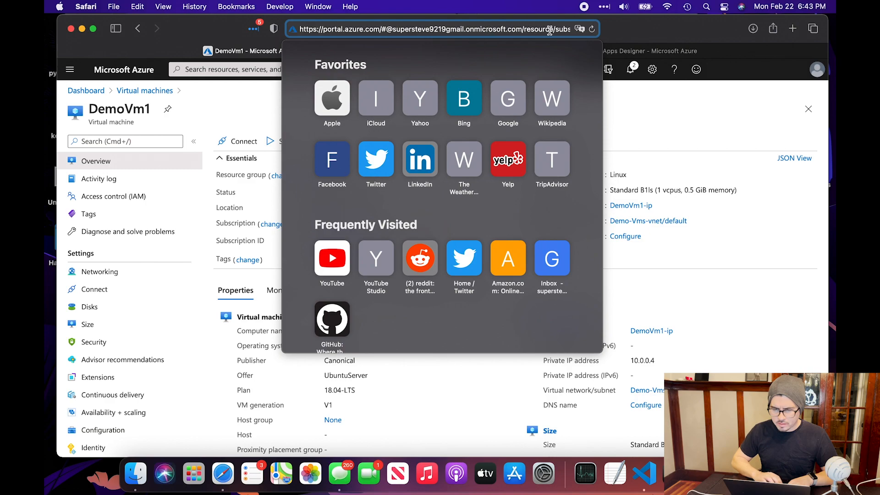
pyautogui.moveTo(555, 30); pyautogui.dragTo(536, 32)
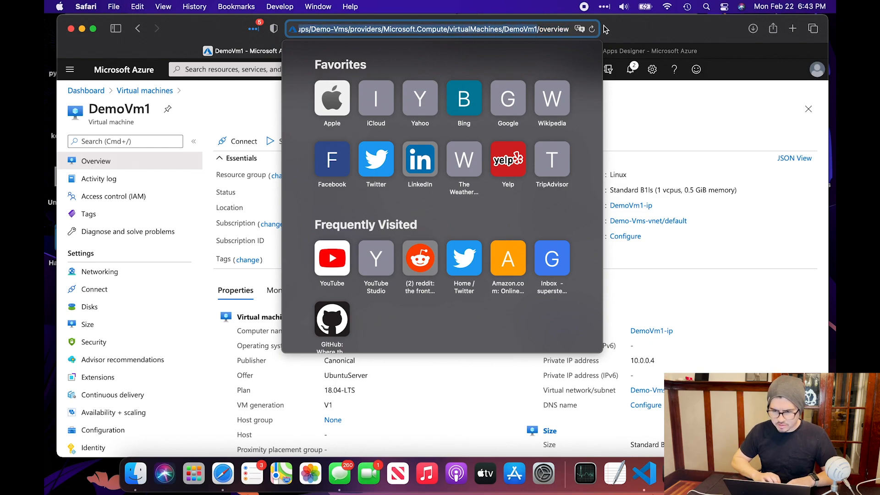
pyautogui.click(636, 29)
pyautogui.click(598, 48)
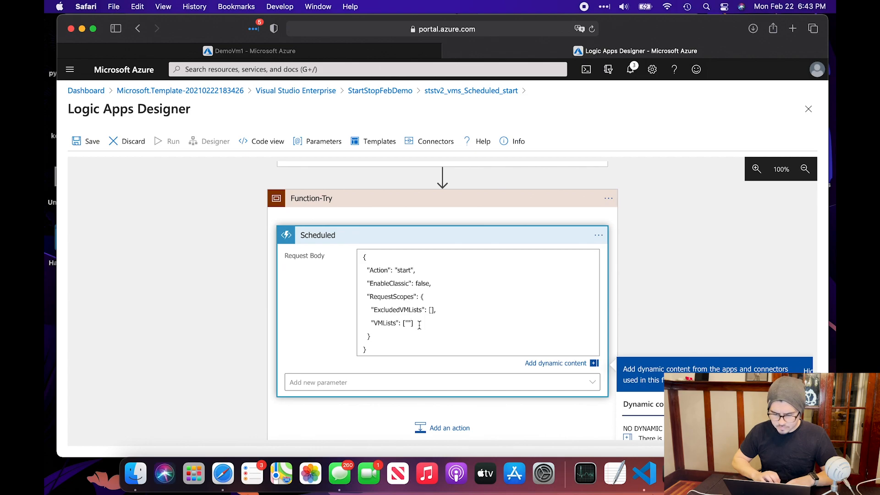
# Paste DemoVm1's resource path into VMLists and fix the surrounding quotes
pyautogui.write('/subscriptions/25050912-f3f5-4520-9606-f4b133932f18/resourceGroups/Demo-Vms/providers/Microsoft.Compute/virtualMachines/DemoVm1')
pyautogui.click(411, 323)
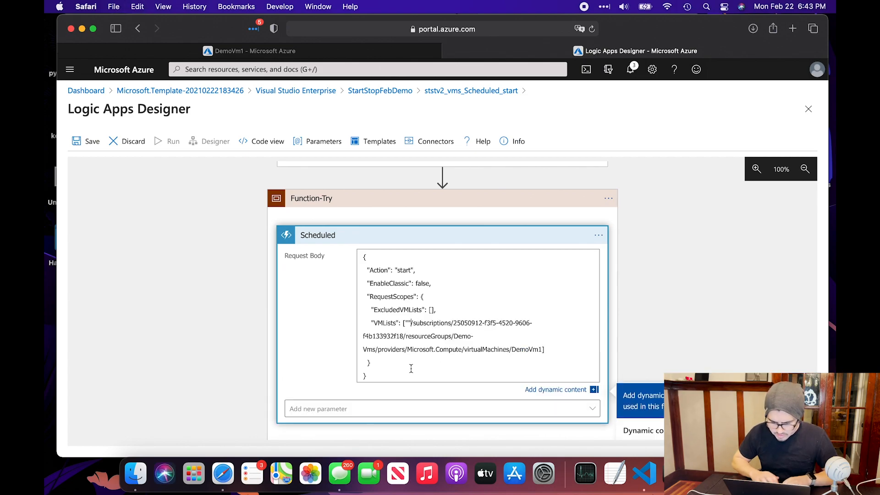
pyautogui.press('BackSpace')
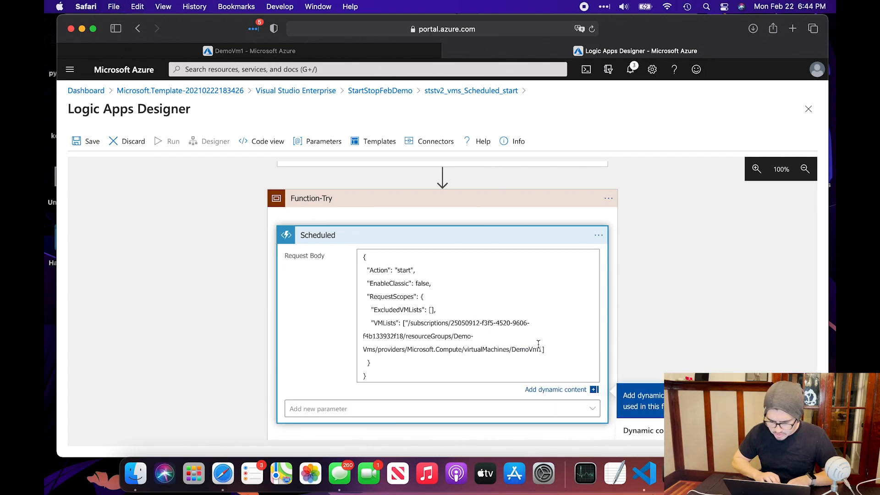
pyautogui.write('"')
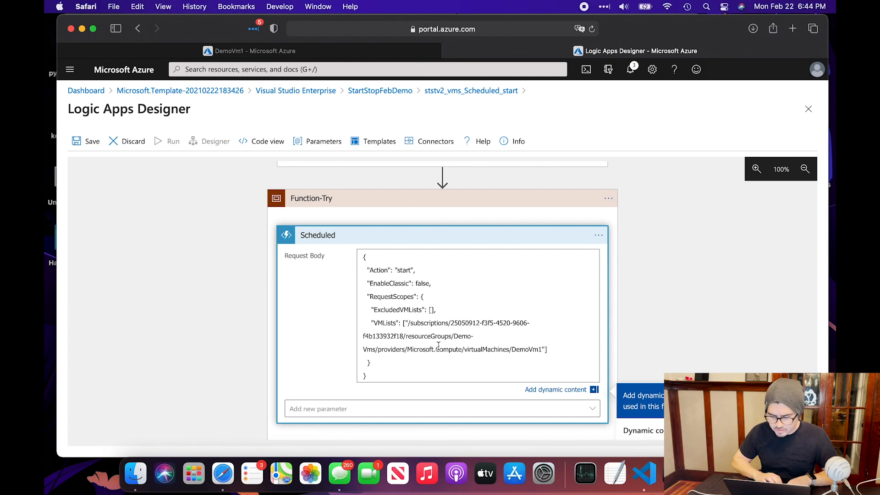
pyautogui.doubleClick(523, 351)
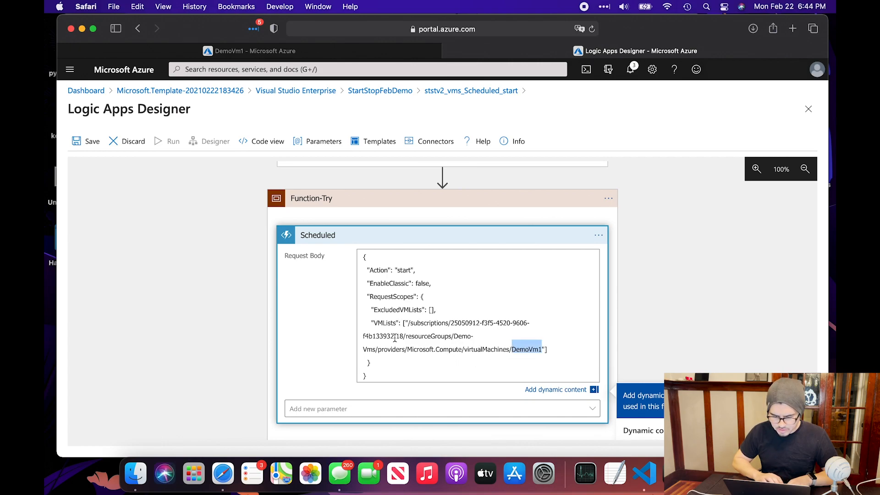
pyautogui.click(429, 362)
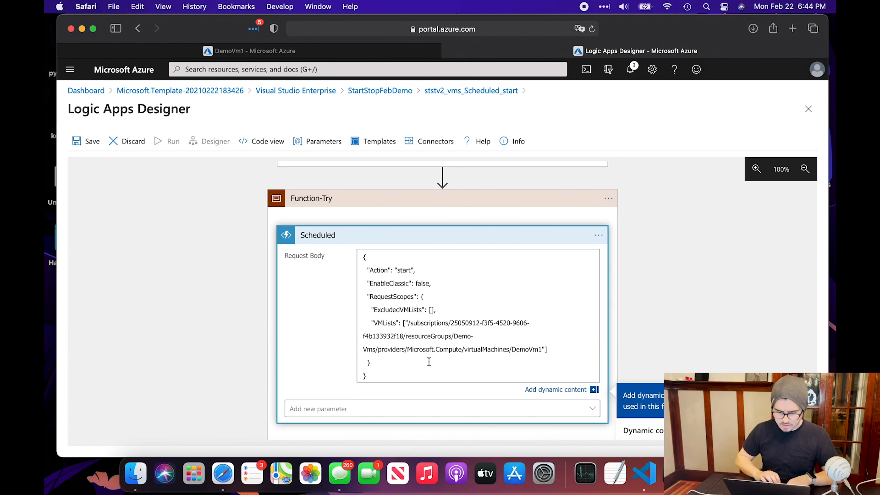
# Save the Scheduled_start logic app and go back to its overview
pyautogui.scroll(-3, 422, 376)
pyautogui.scroll(4, 360, 301)
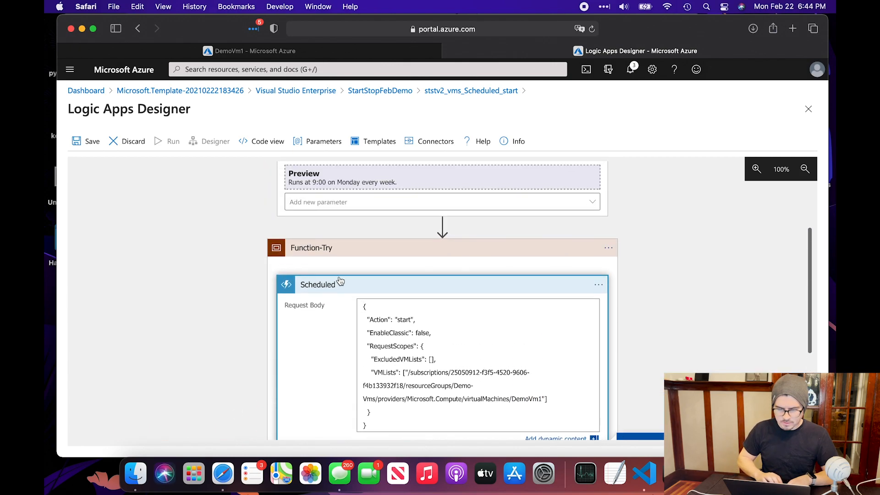
pyautogui.click(88, 146)
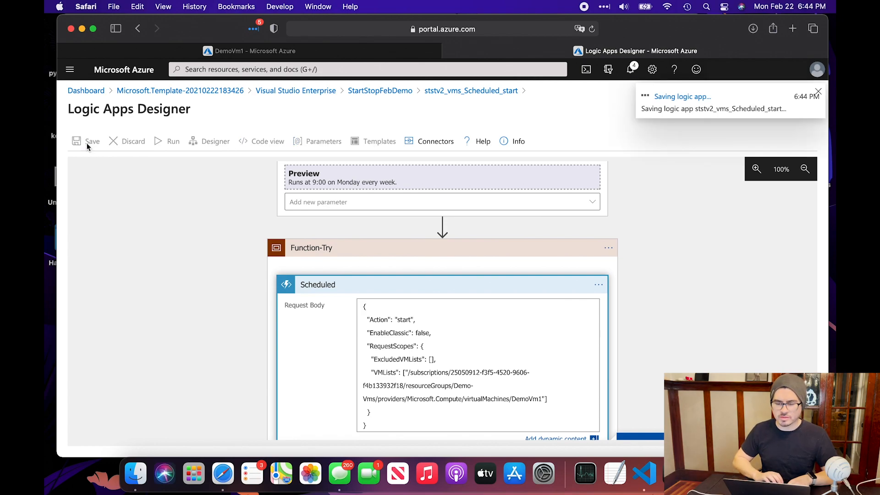
pyautogui.click(489, 92)
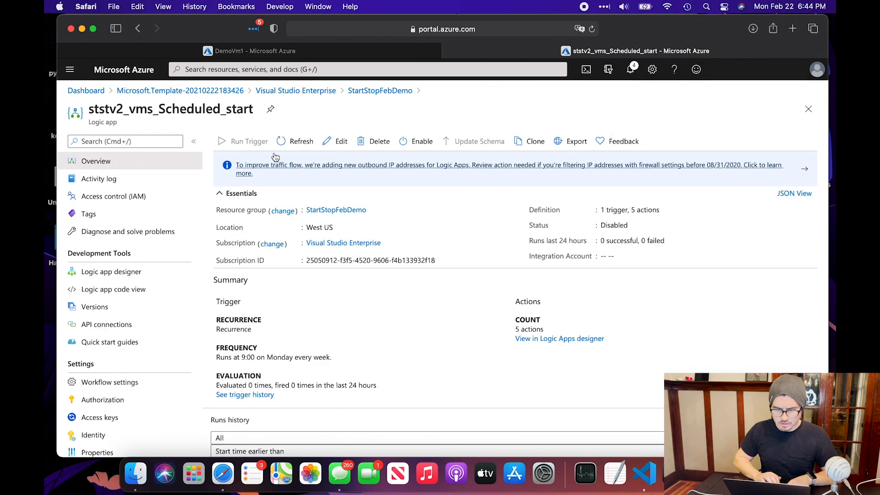
# Enable ststv2_vms_Scheduled_start, refresh its runs history, and open the new Succeeded run
pyautogui.scroll(-3, 354, 400)
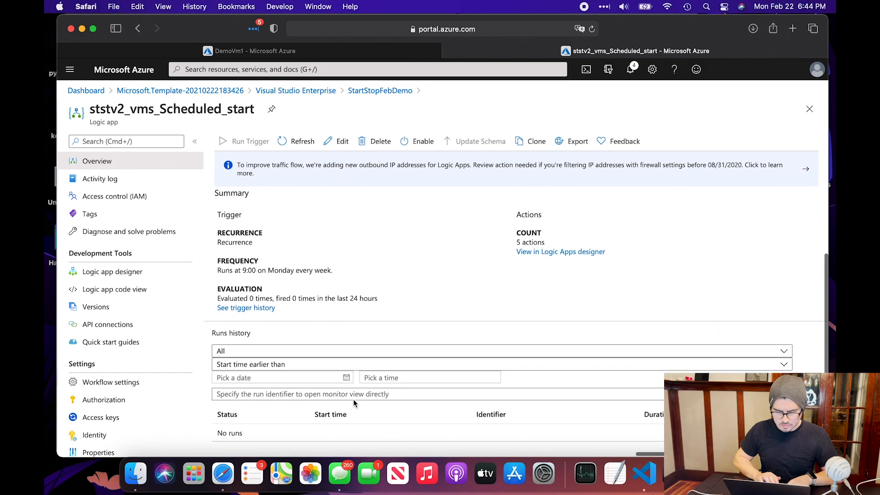
pyautogui.click(302, 139)
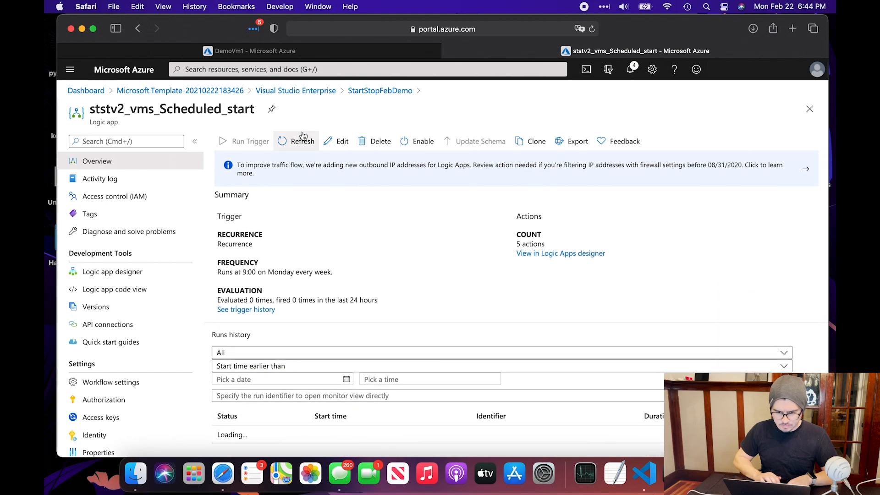
pyautogui.click(424, 141)
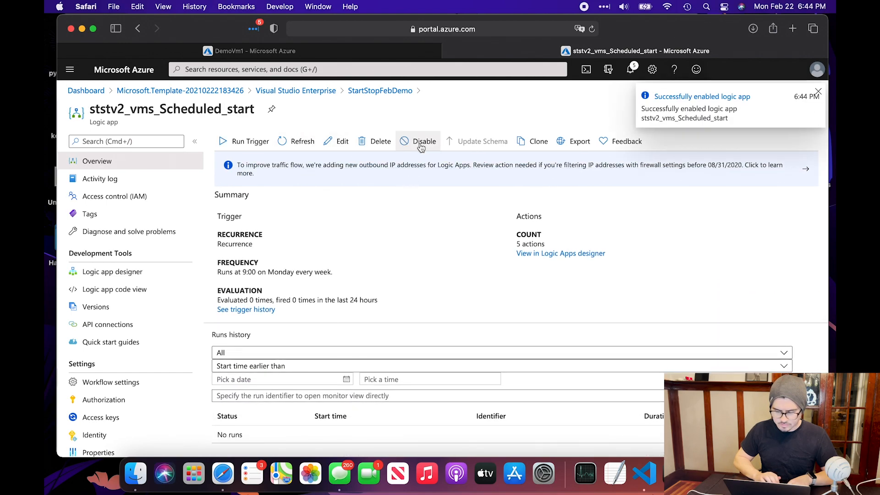
pyautogui.click(294, 146)
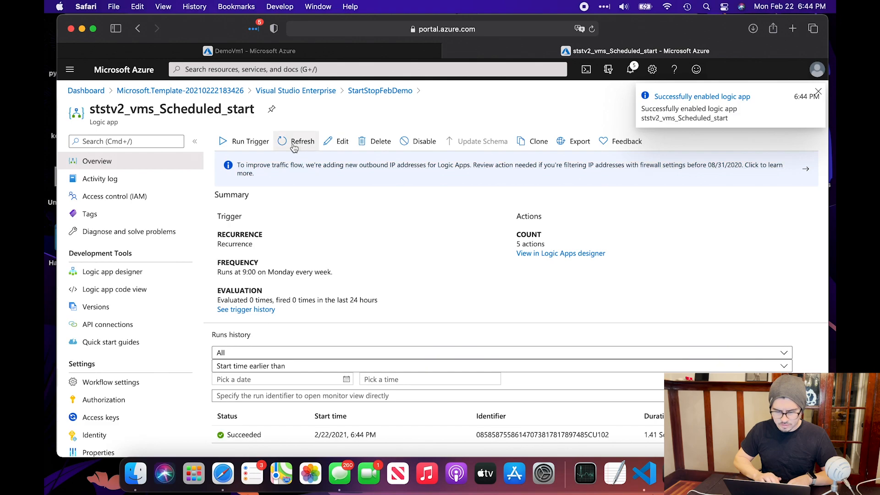
pyautogui.click(278, 439)
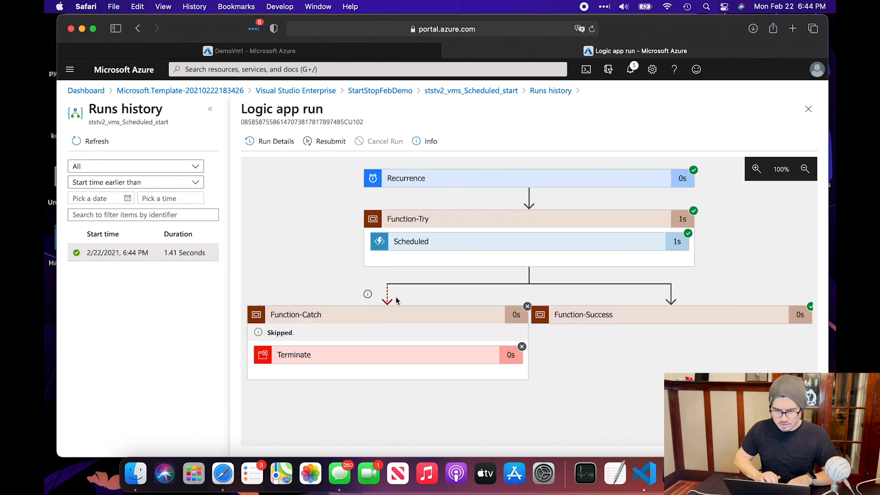
# Verify the Scheduled step's output reports status 200 starting DemoVm1, then return to DemoVm1's page
pyautogui.click(497, 246)
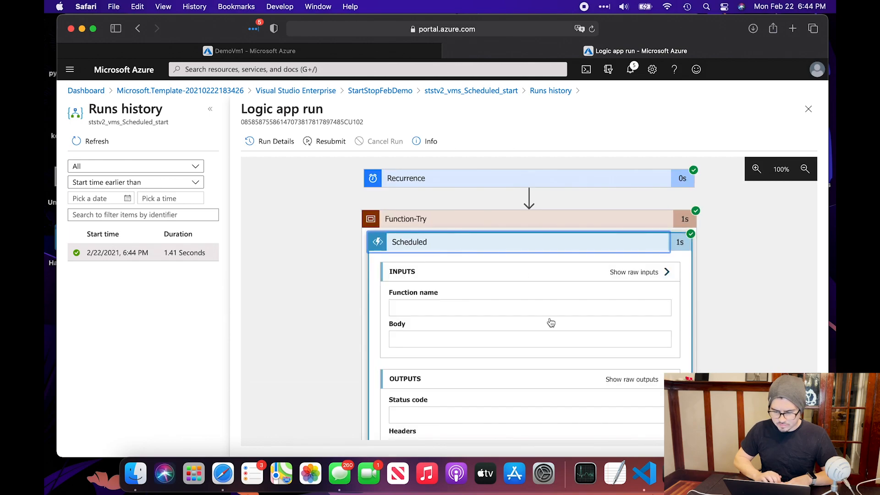
pyautogui.scroll(-3, 549, 317)
pyautogui.scroll(-5, 654, 366)
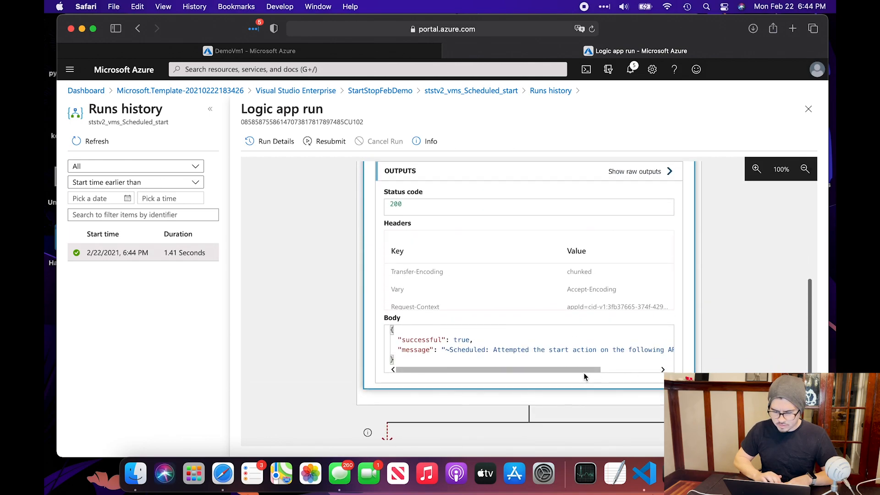
pyautogui.moveTo(587, 370); pyautogui.dragTo(643, 370)
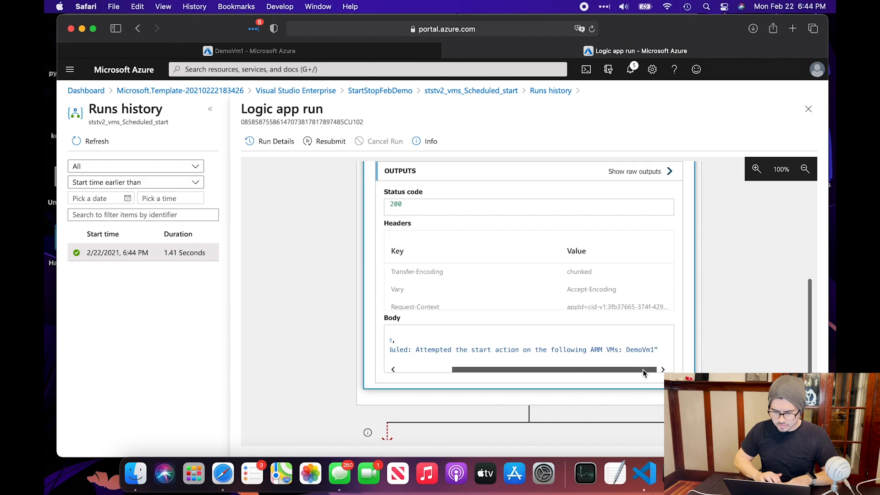
pyautogui.doubleClick(635, 349)
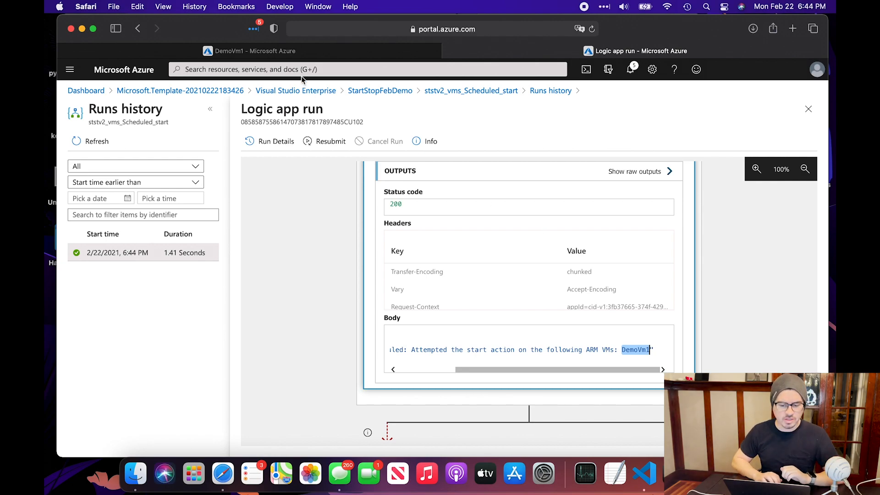
pyautogui.click(284, 54)
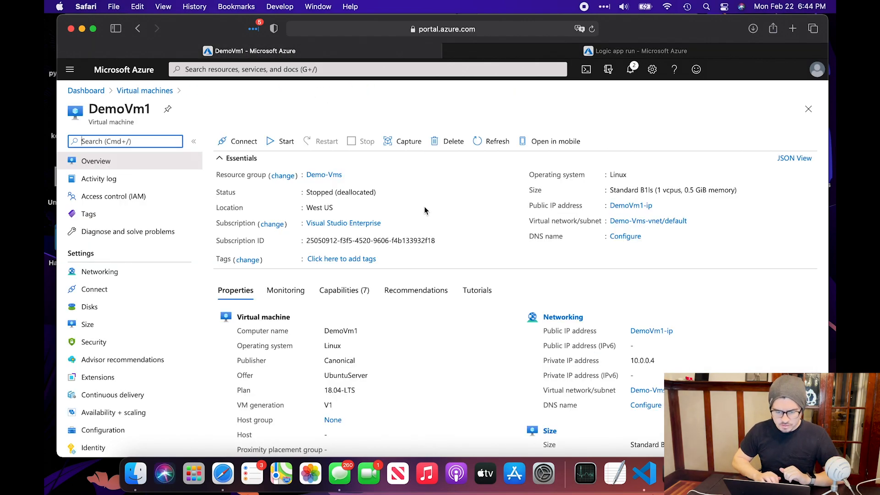
# Refresh DemoVm1's overview to confirm its status is Starting, then return to the logic app run
pyautogui.click(491, 142)
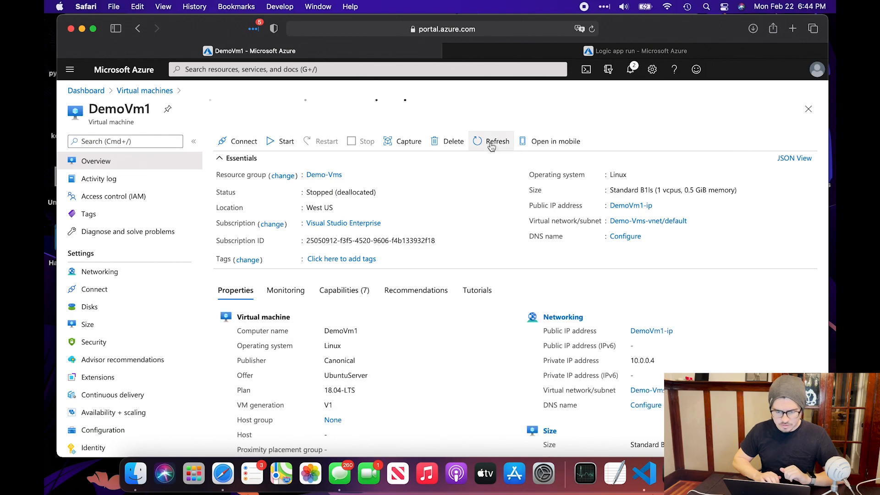
pyautogui.doubleClick(319, 192)
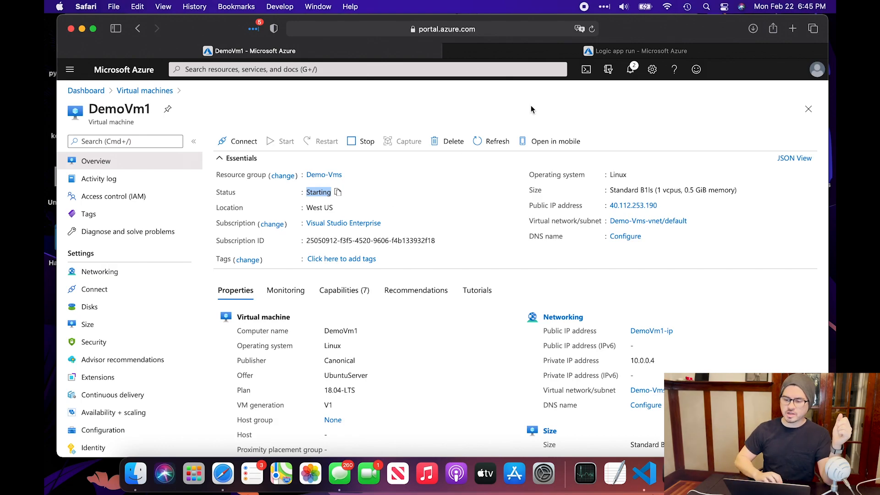
pyautogui.click(561, 49)
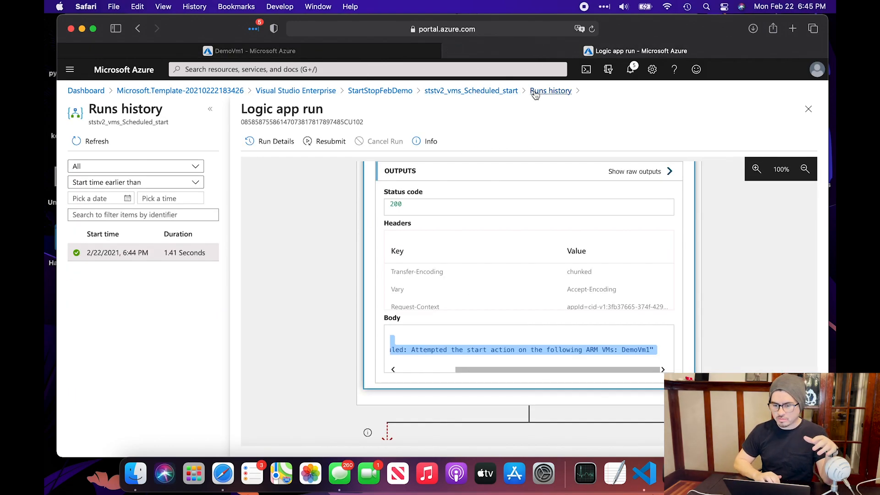
# Go back to the StartStopFebDemo resource group and select only the ststv2_vms_Scheduled_stop logic app
pyautogui.click(401, 93)
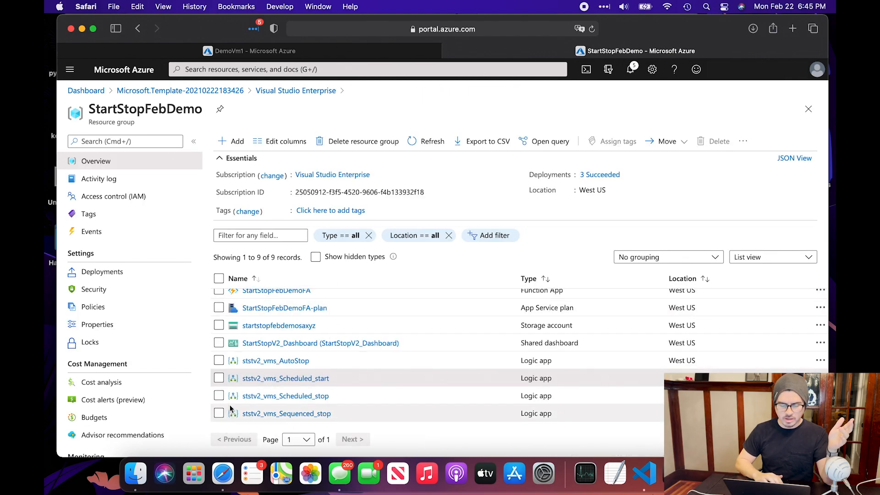
pyautogui.click(219, 378)
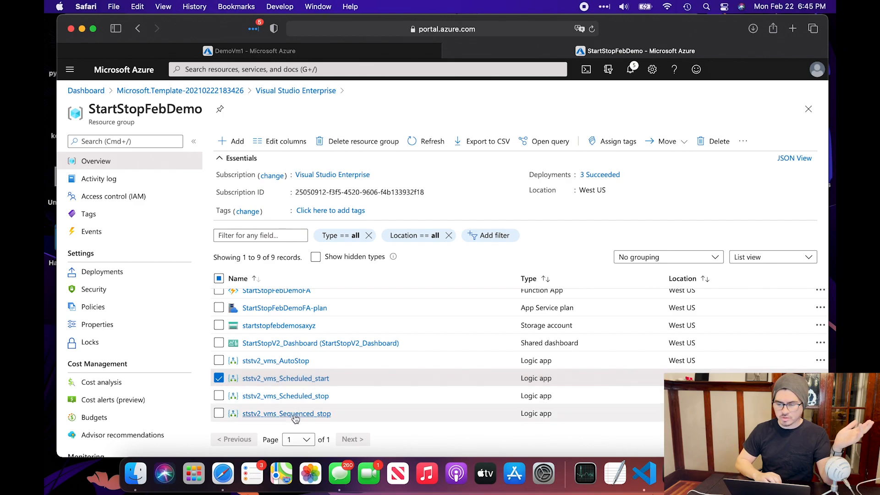
pyautogui.click(248, 401)
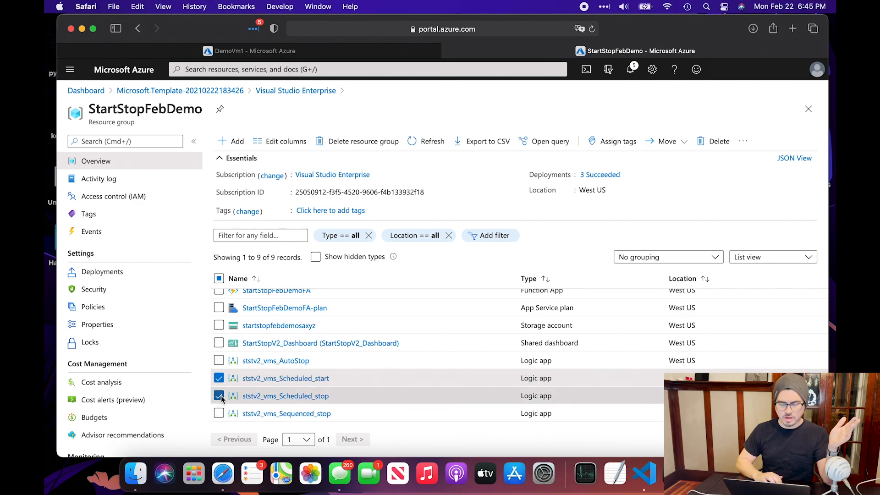